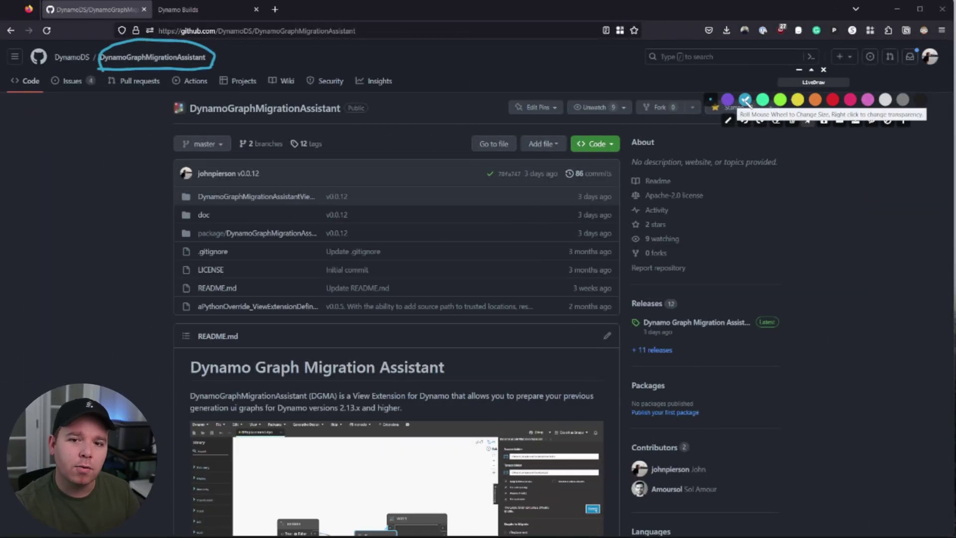
Step: Download DynamoGraphMigrationAssistant.7z (33.4 KB) from the v0.0.12 release's Assets list on GitHub
key("Delete")
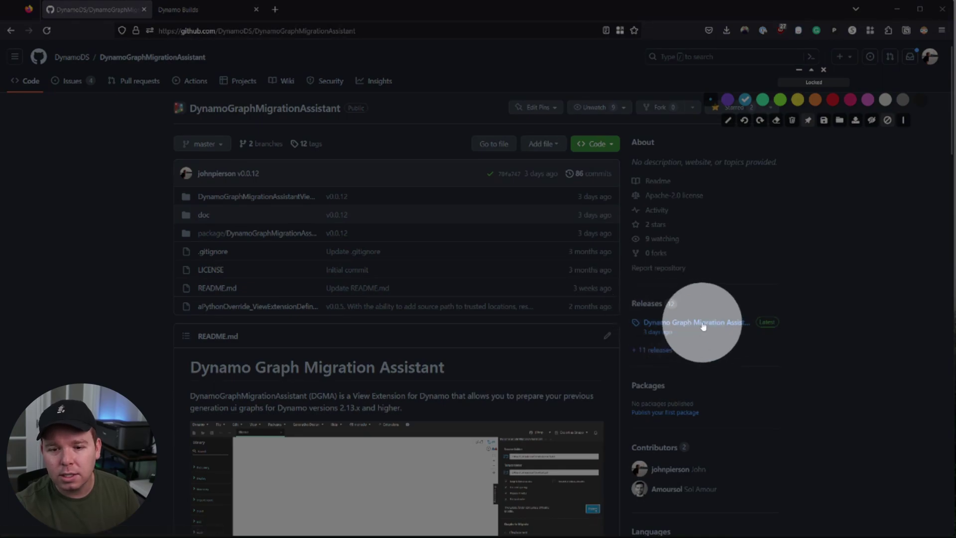
left_click(700, 322)
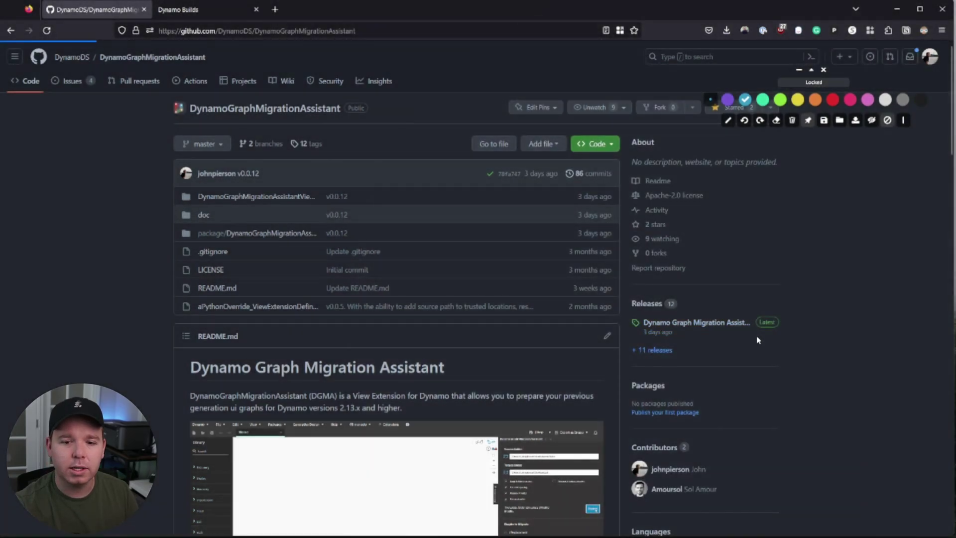
scroll(606, 286, "down", 10)
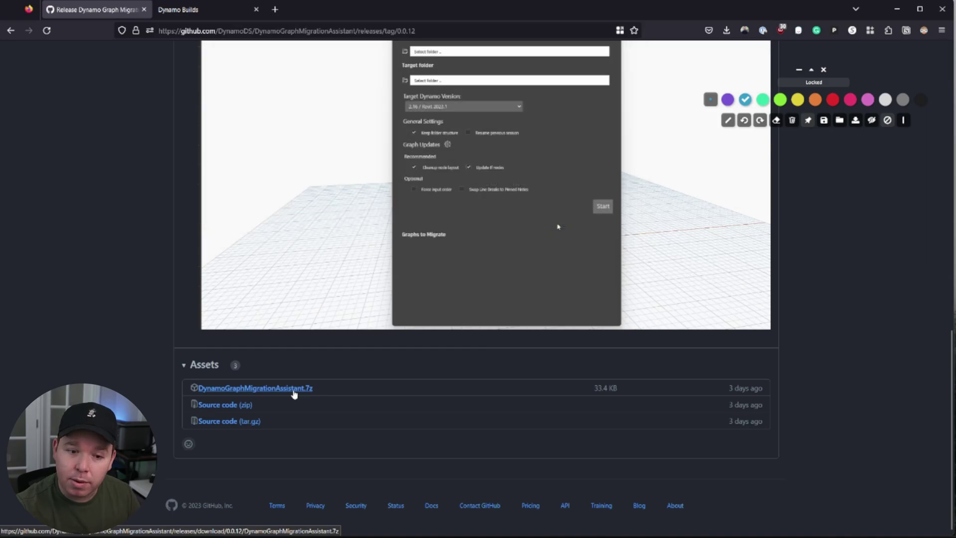
key("l")
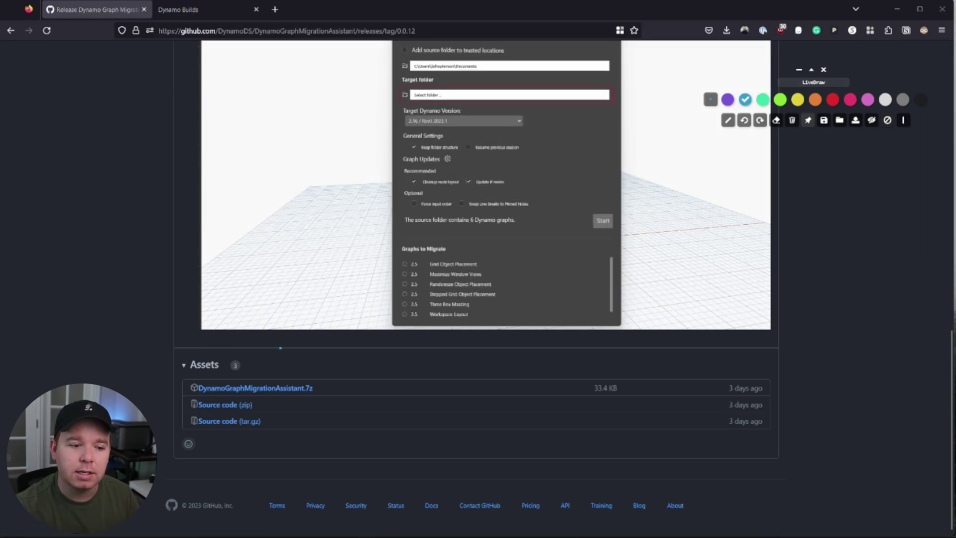
mouse_move(191, 377)
left_mouse_down()
mouse_move(322, 391)
mouse_move(165, 386)
left_mouse_up()
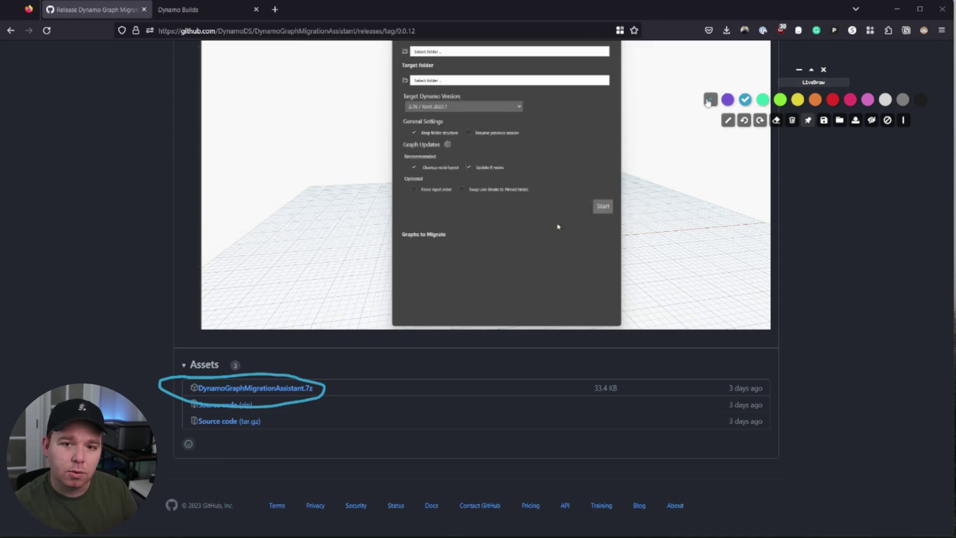
key("c")
left_click(271, 390)
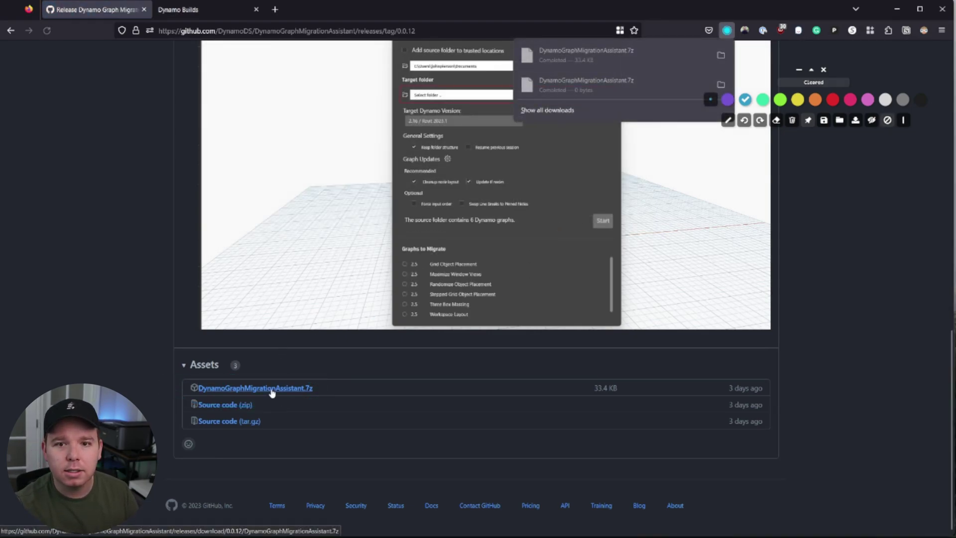
Step: Extract the downloaded .7z with 7-Zip into a DynamoGraphMigrationAssistant folder in Downloads and open it
left_click(721, 54)
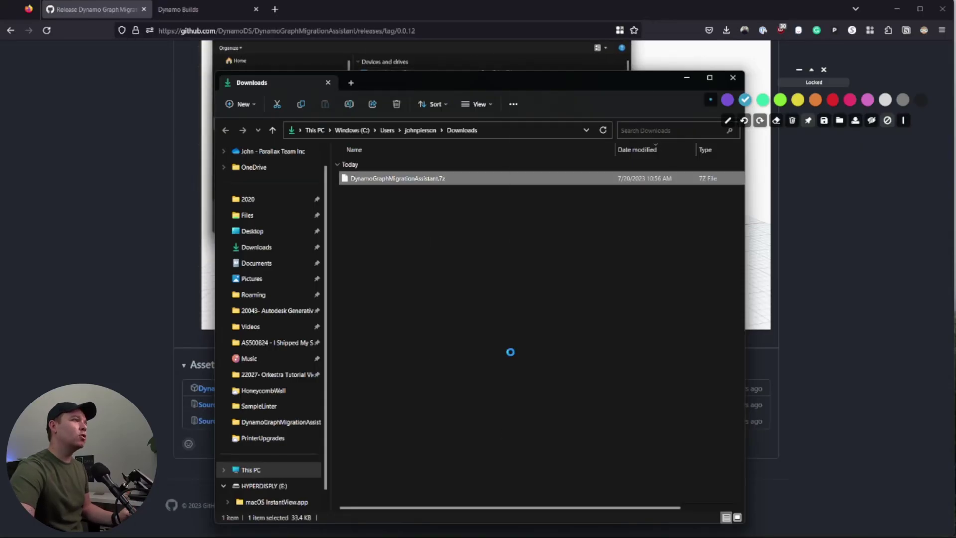
mouse_move(526, 266)
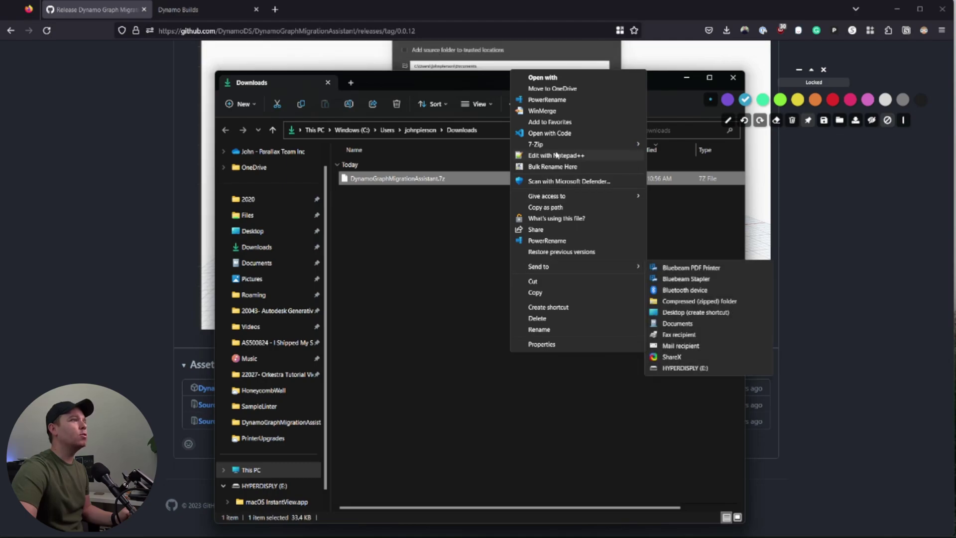
mouse_move(559, 148)
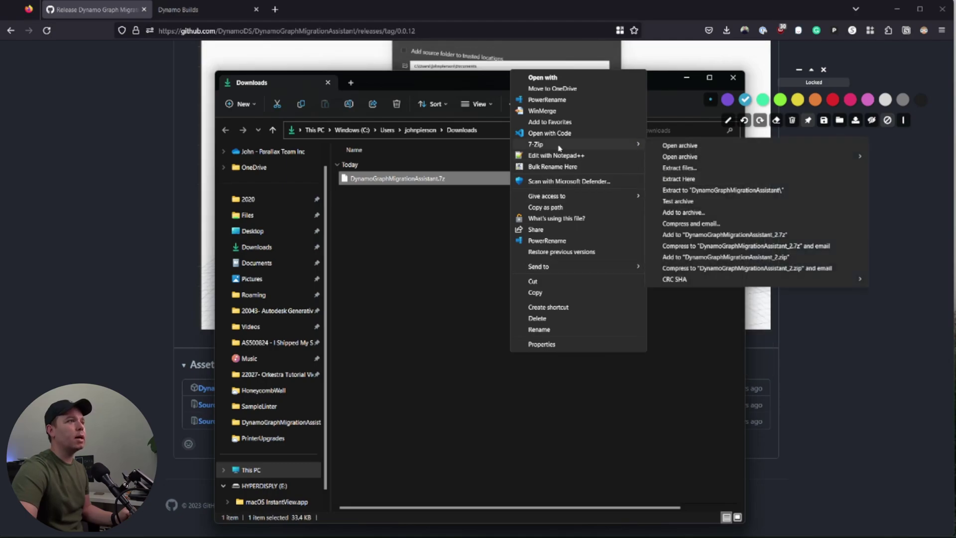
left_click(694, 191)
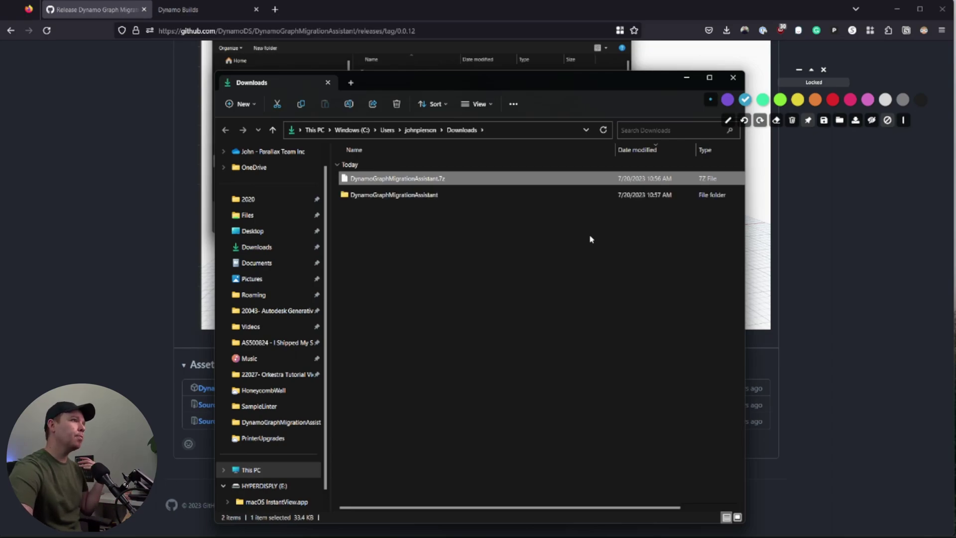
double_click(441, 199)
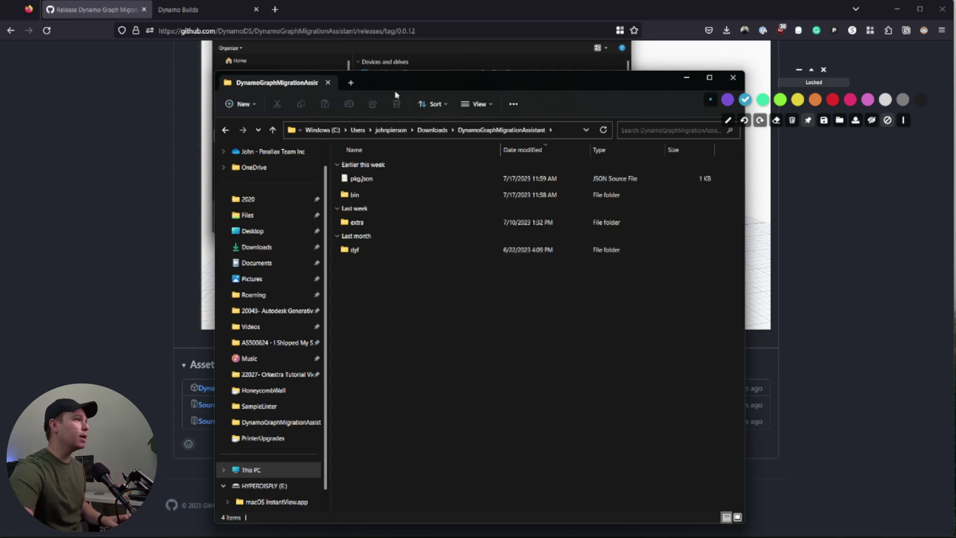
Step: Paste the DynamoGraphMigrationAssistant folder into %appdata% Dynamo > Dynamo Core > 2.18 > packages
left_click(436, 135)
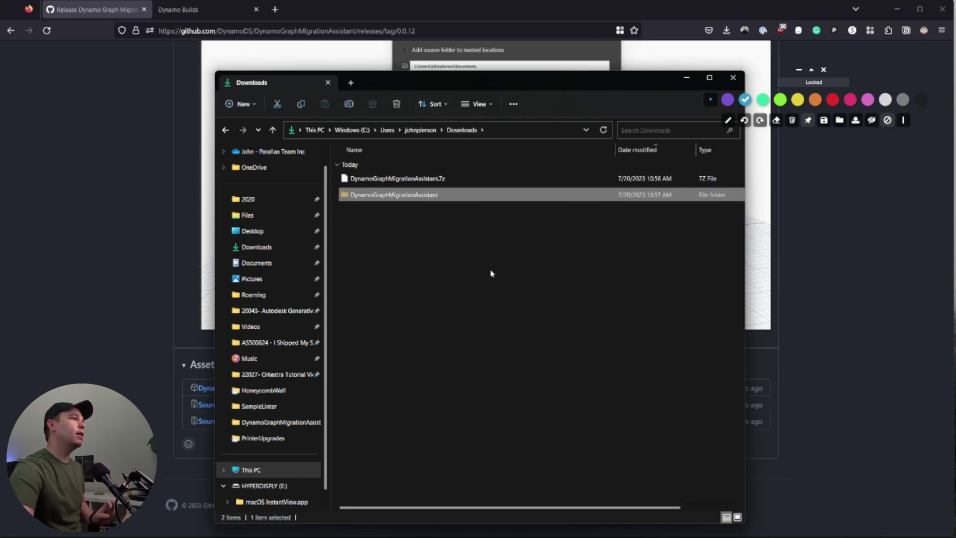
left_click(521, 129)
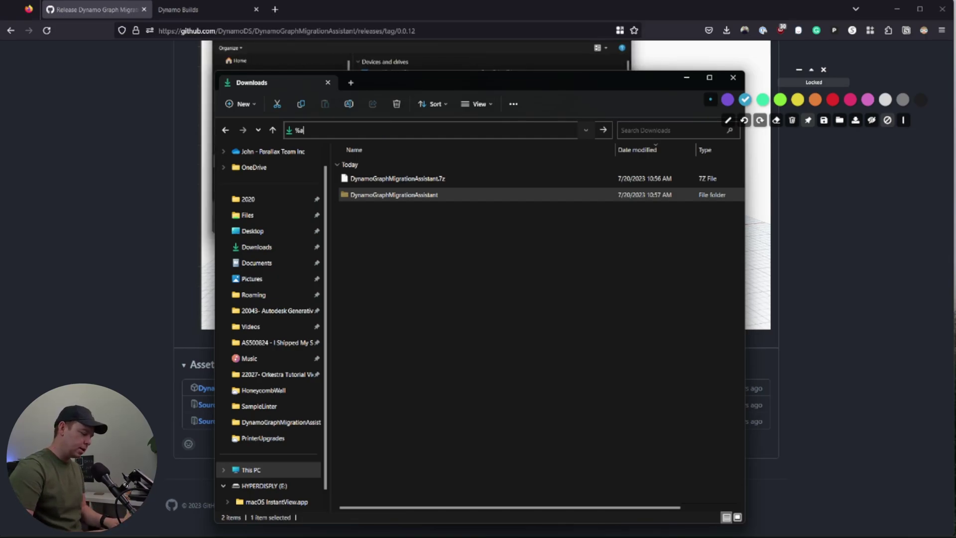
type("%appdata%")
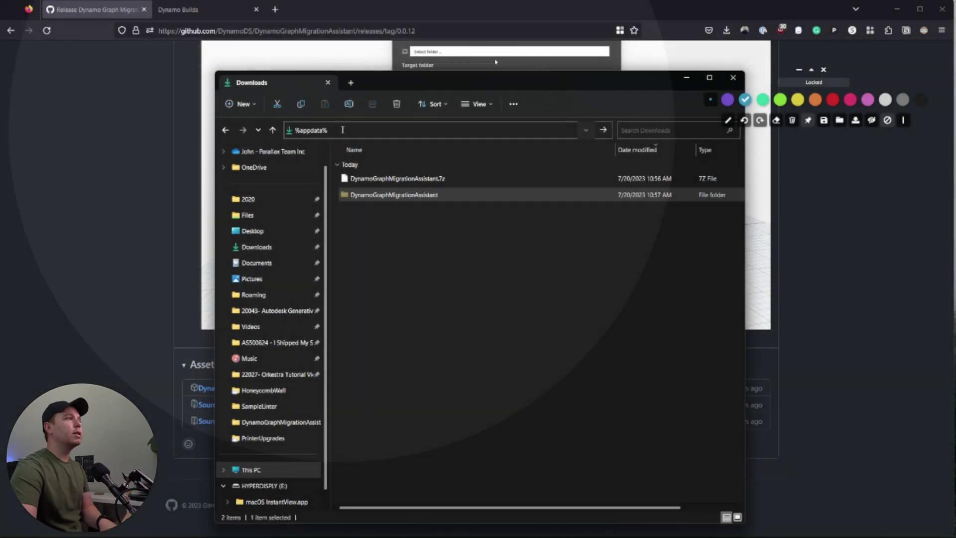
key("Return")
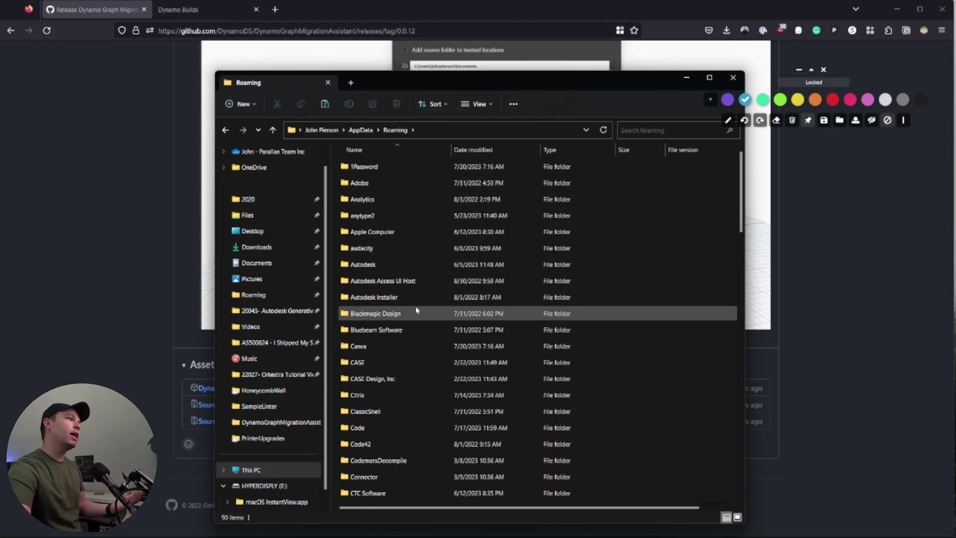
scroll(411, 342, "down", 3)
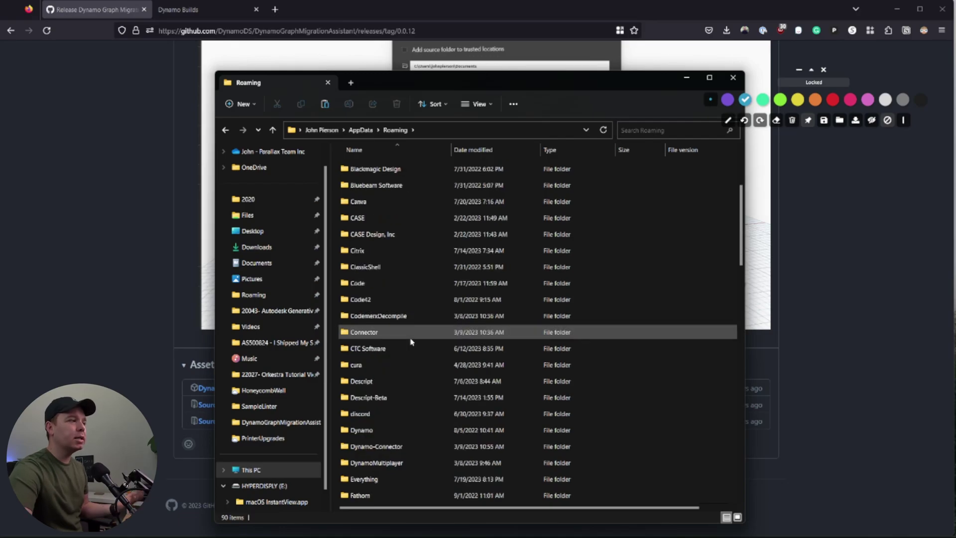
double_click(389, 431)
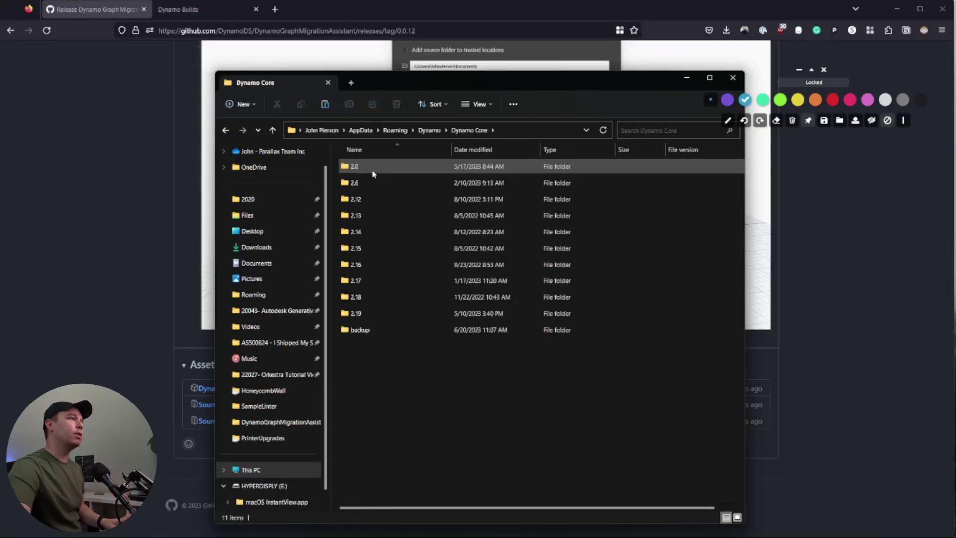
double_click(366, 294)
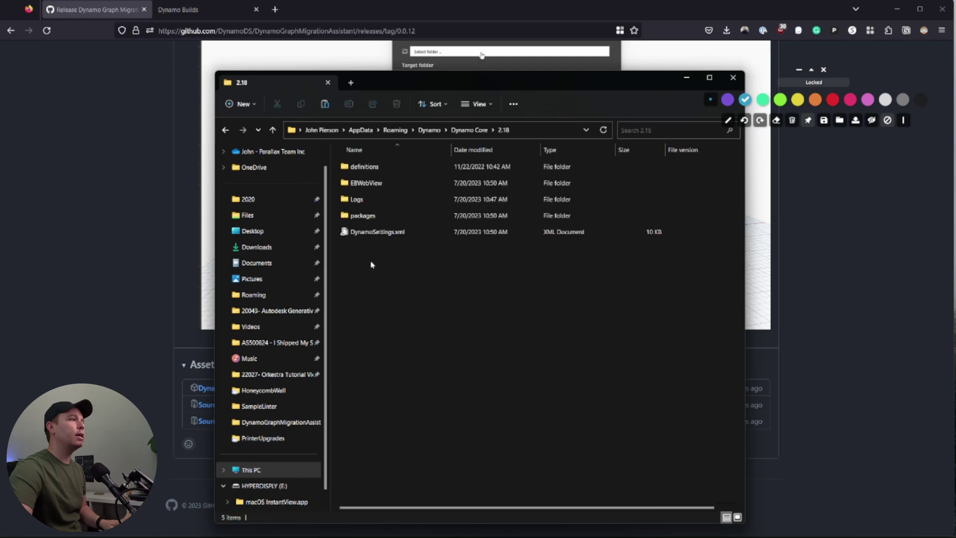
double_click(363, 215)
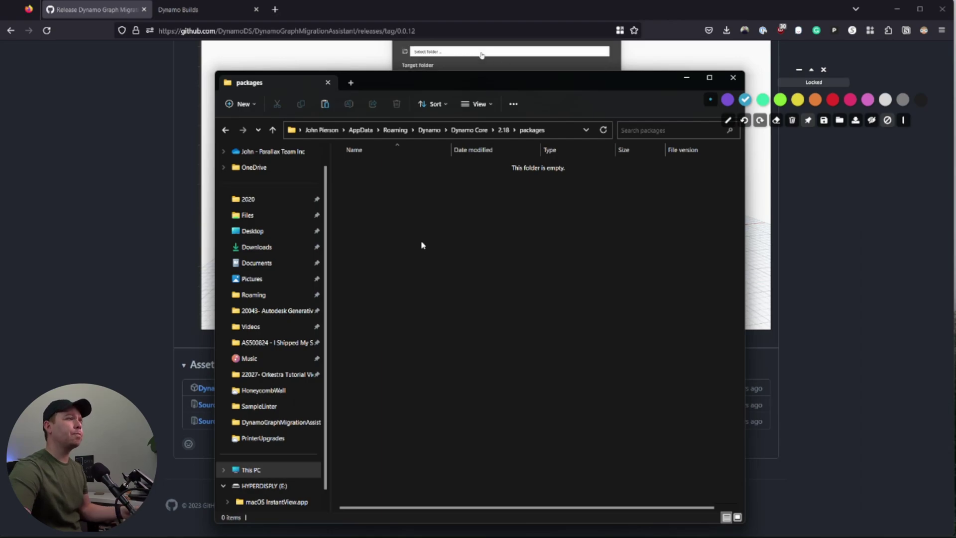
key("ctrl+v")
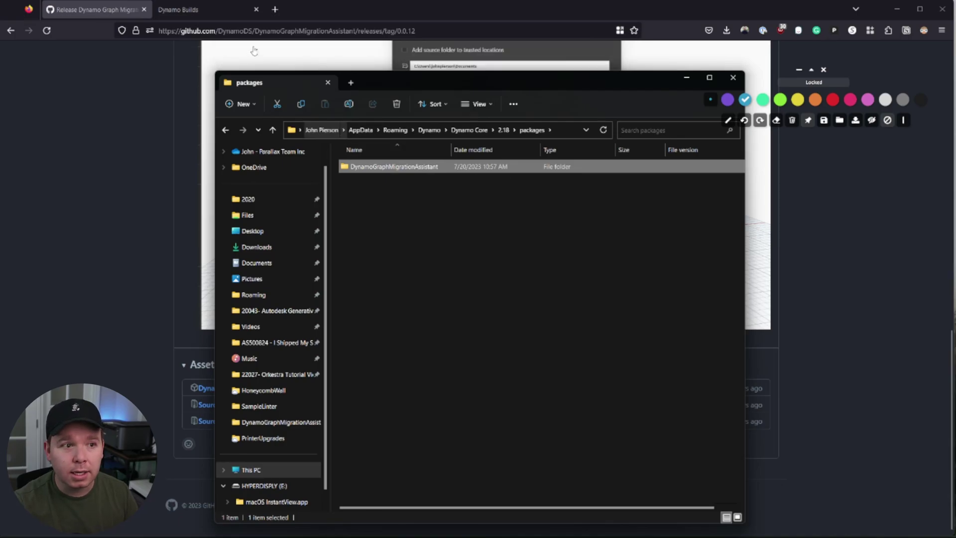
Step: Review the Workflow section of the repository's README in Firefox, then minimize the browser
left_click(210, 9)
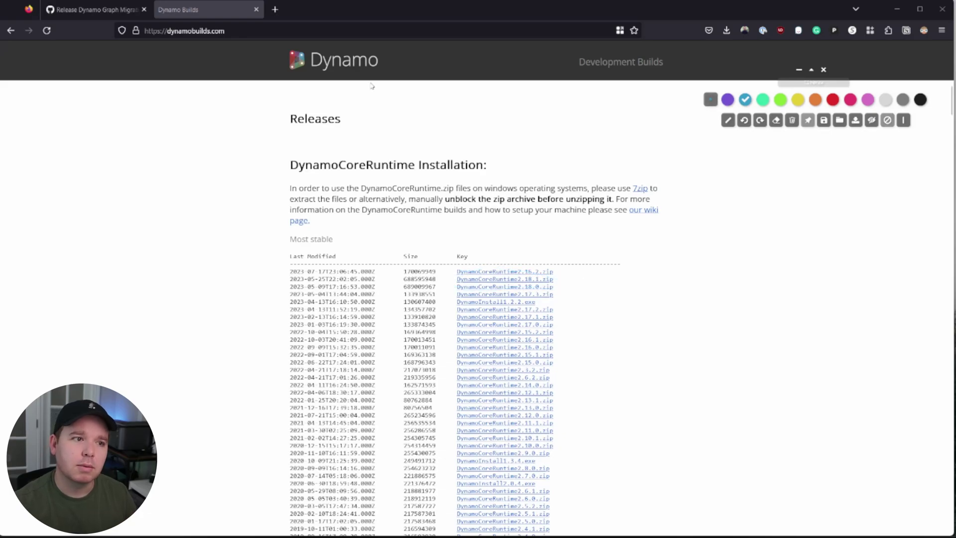
left_click(109, 8)
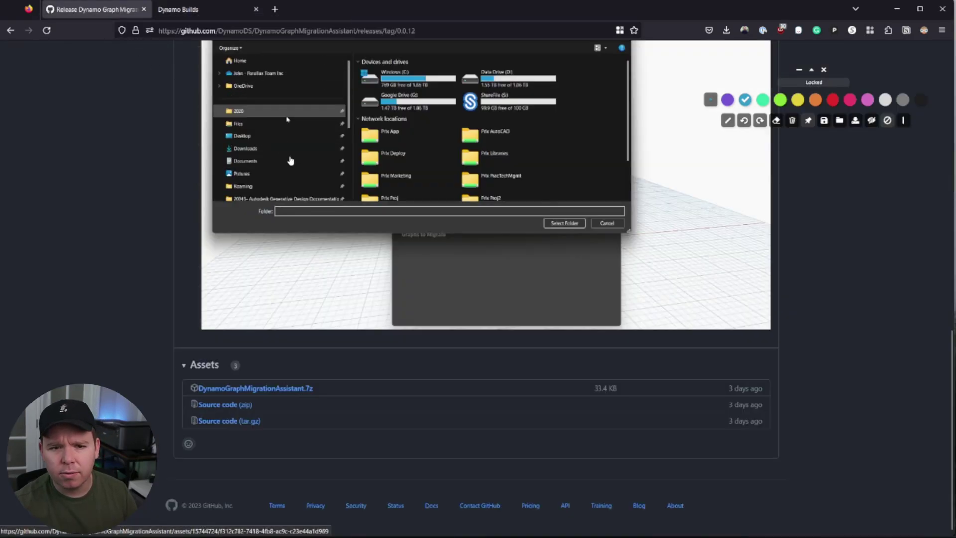
scroll(294, 191, "up", 5)
scroll(293, 191, "up", 10)
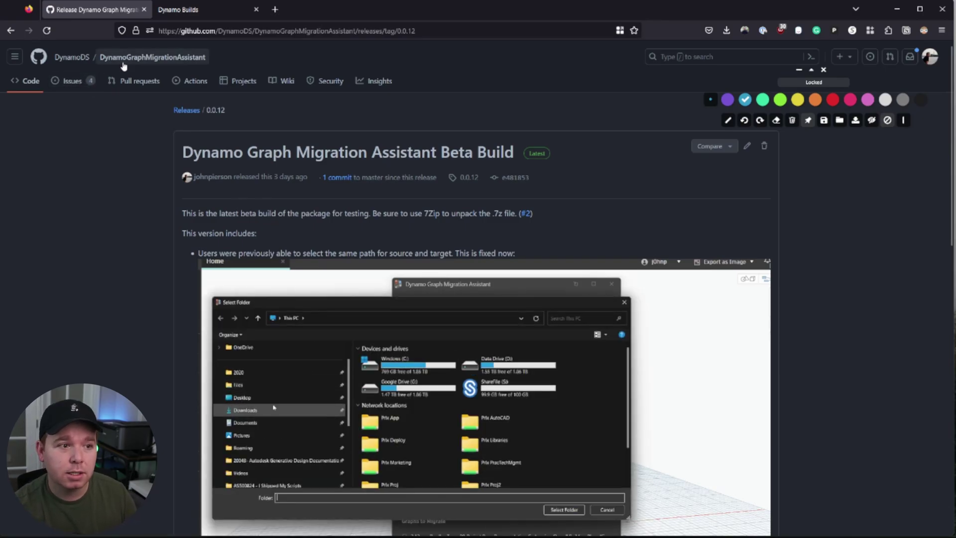
left_click(198, 113)
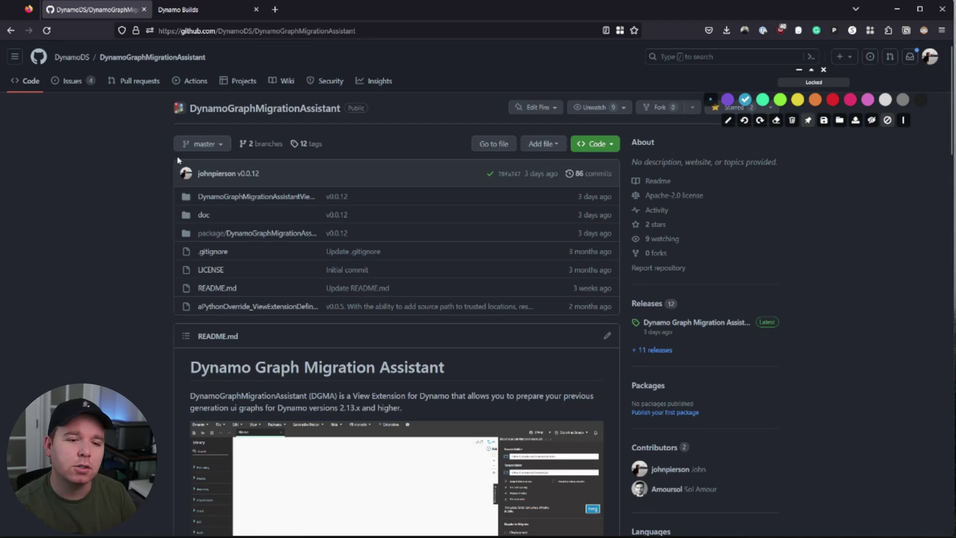
scroll(179, 160, "down", 10)
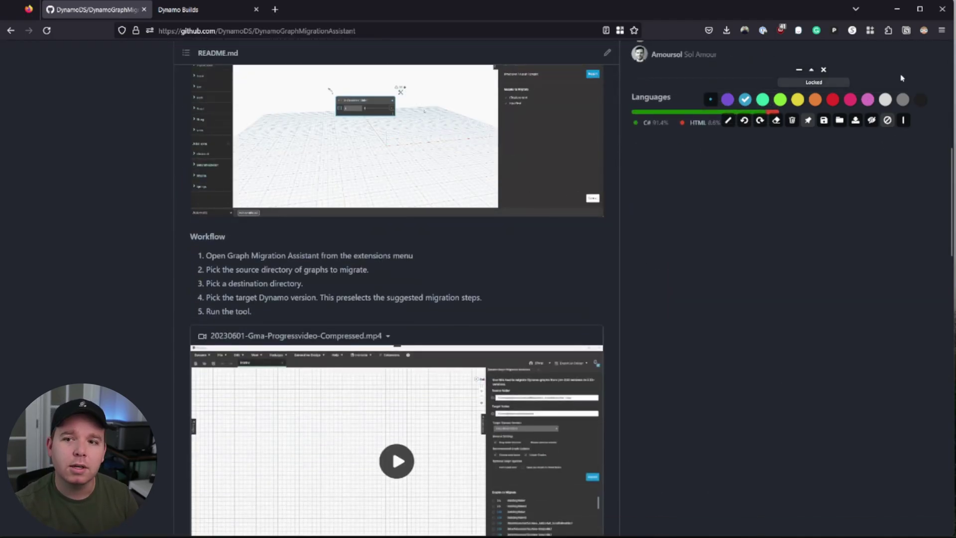
left_click(905, 16)
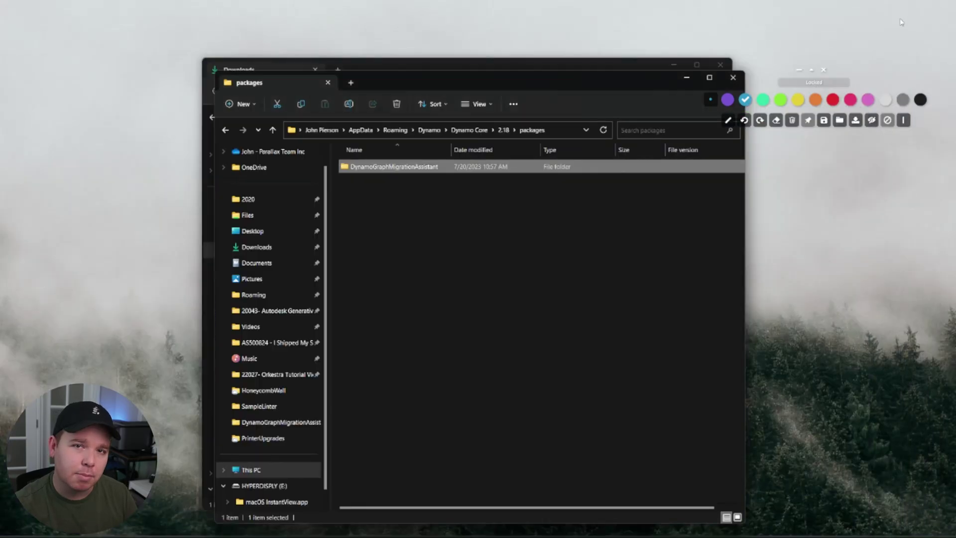
Step: Launch Dynamo Core 2.18 past its splash screen to the start page
left_click(487, 325)
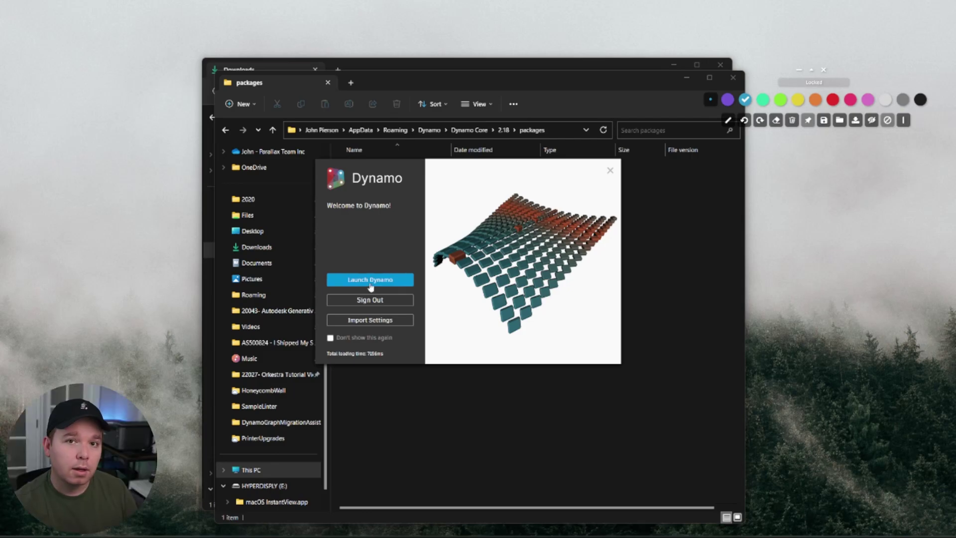
left_click(370, 282)
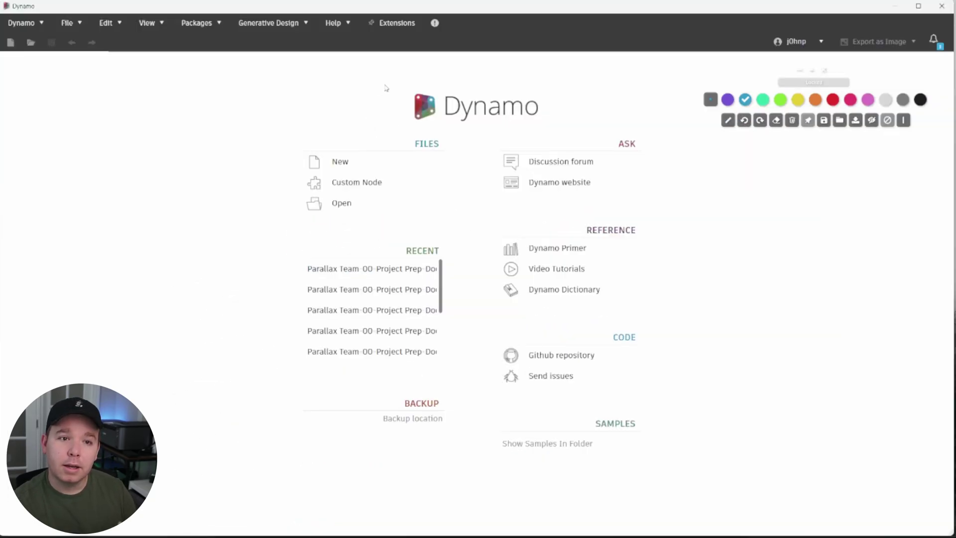
Step: Open Dynamo Graph Migration Assistant from the Extensions menu and position its window
left_click(397, 23)
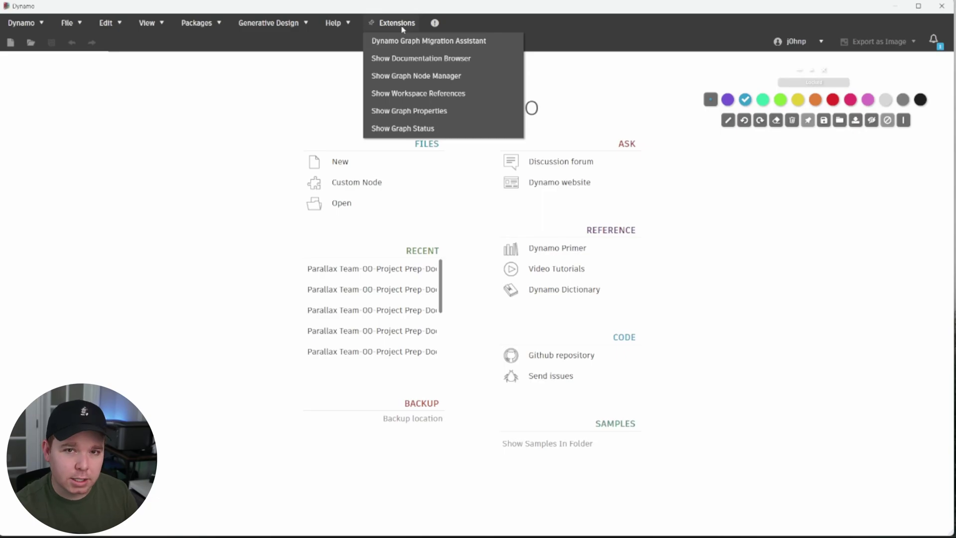
key("ctrl")
key("ctrl")
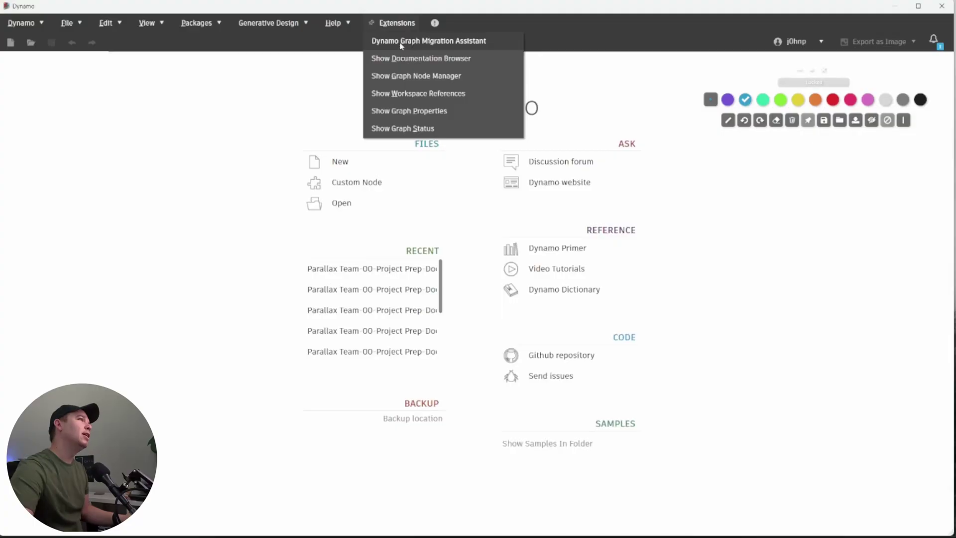
left_click(401, 41)
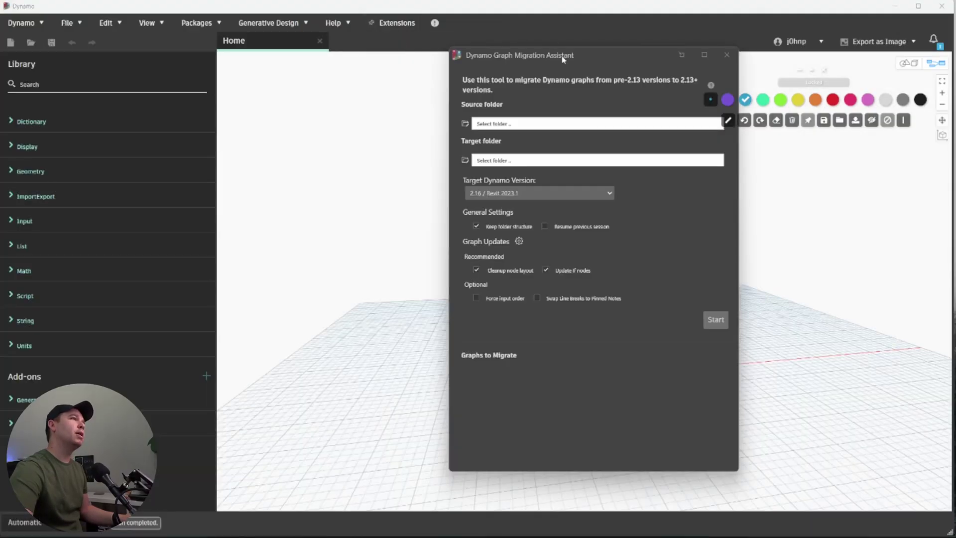
left_click_drag(563, 59, 511, 69)
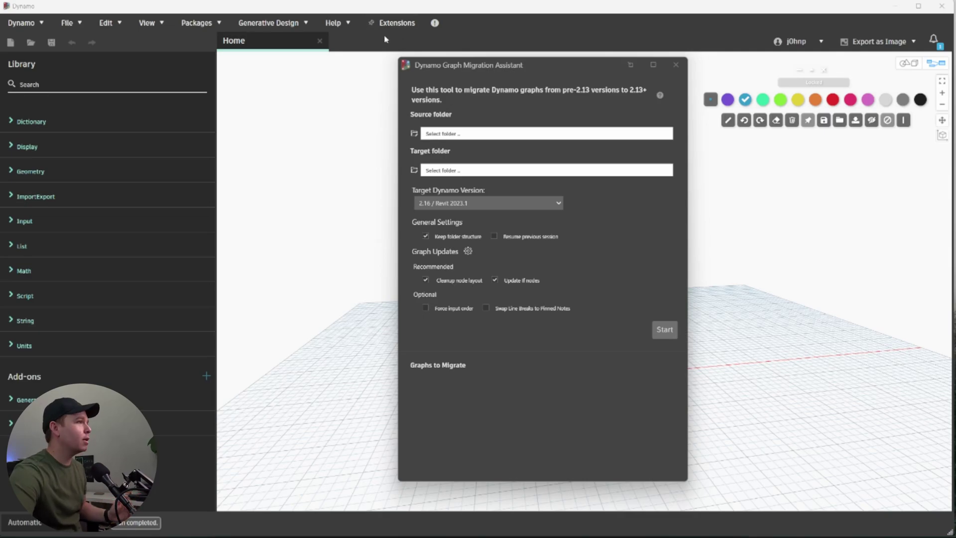
left_click_drag(529, 74, 495, 65)
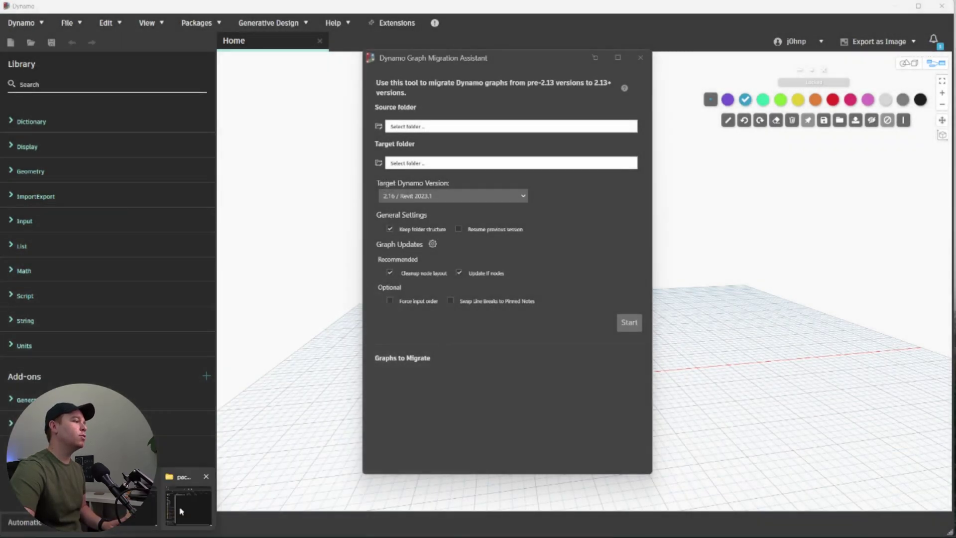
Step: Browse the Desktop's DynamoGraphUpdaterTesting folder, check zSubFolder's graphs, and select the Team-96 graph
left_click(181, 512)
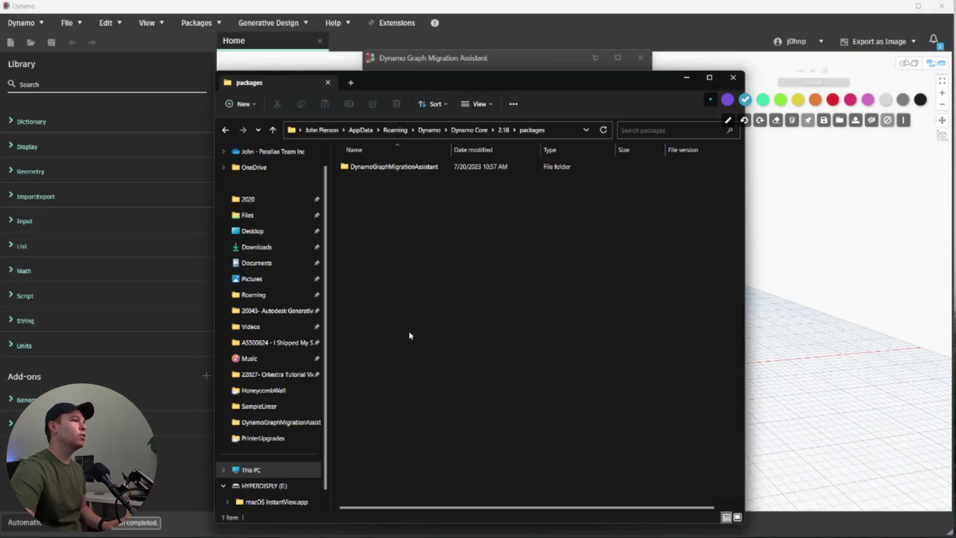
left_click(290, 232)
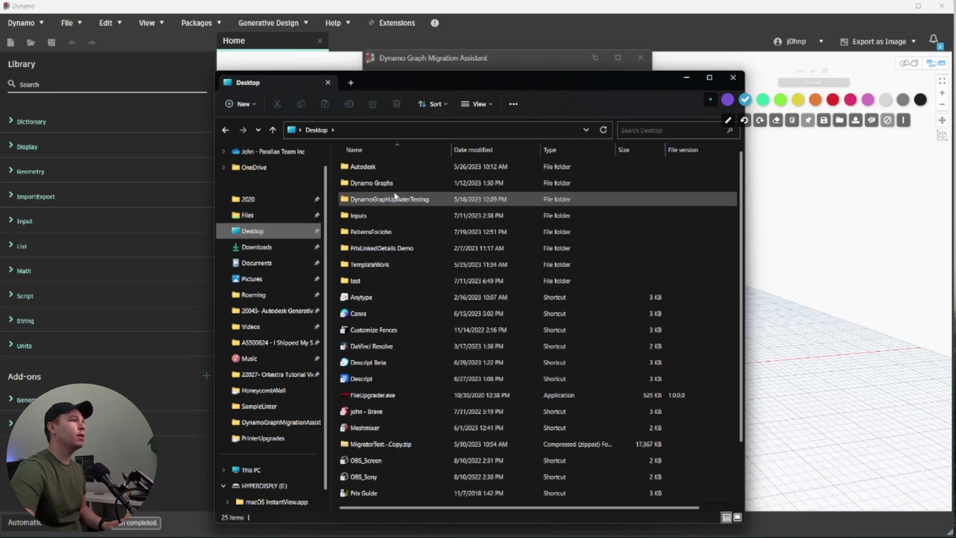
double_click(395, 198)
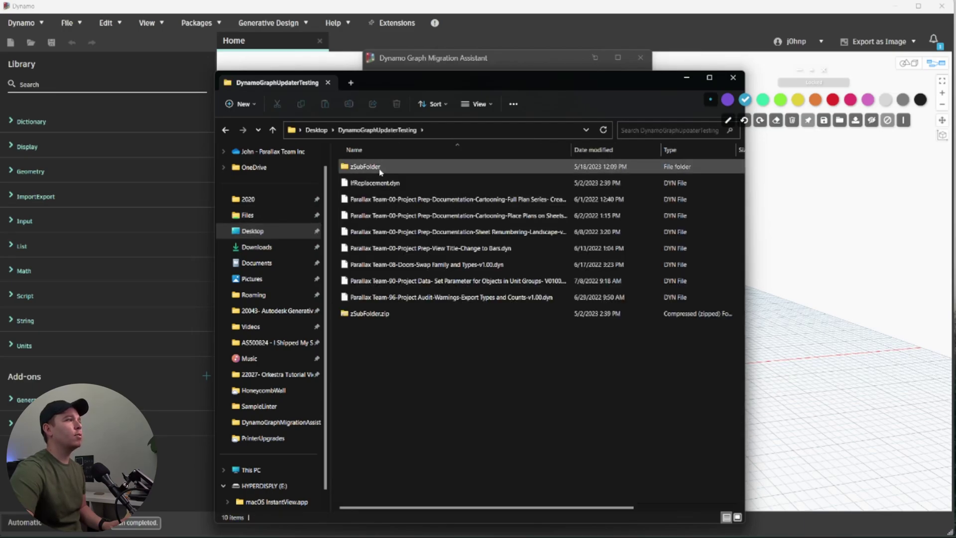
double_click(383, 166)
left_click(377, 130)
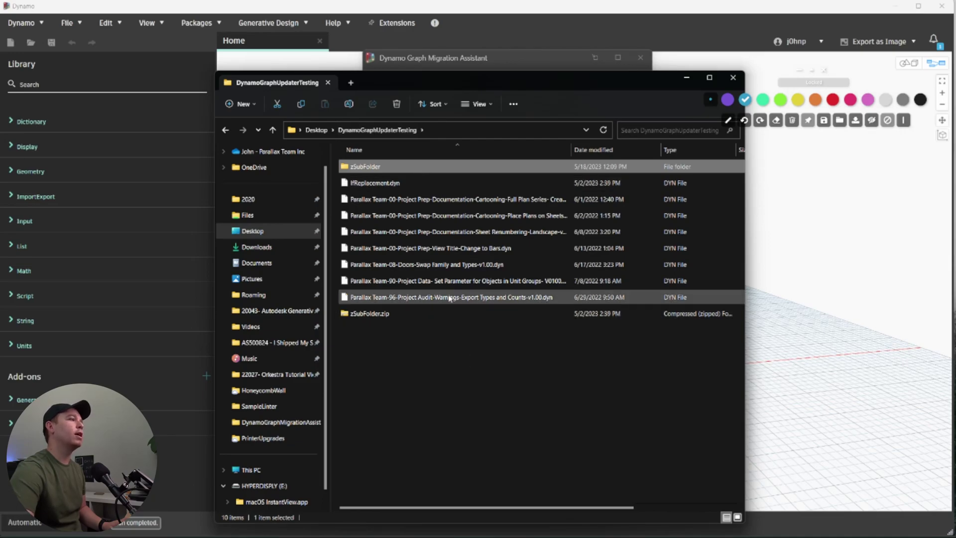
left_click(461, 364)
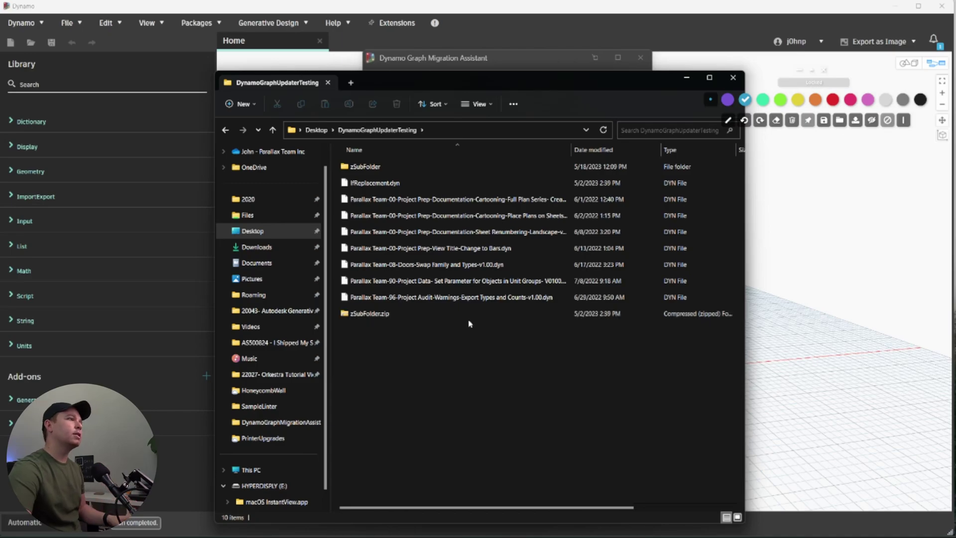
left_click(433, 299)
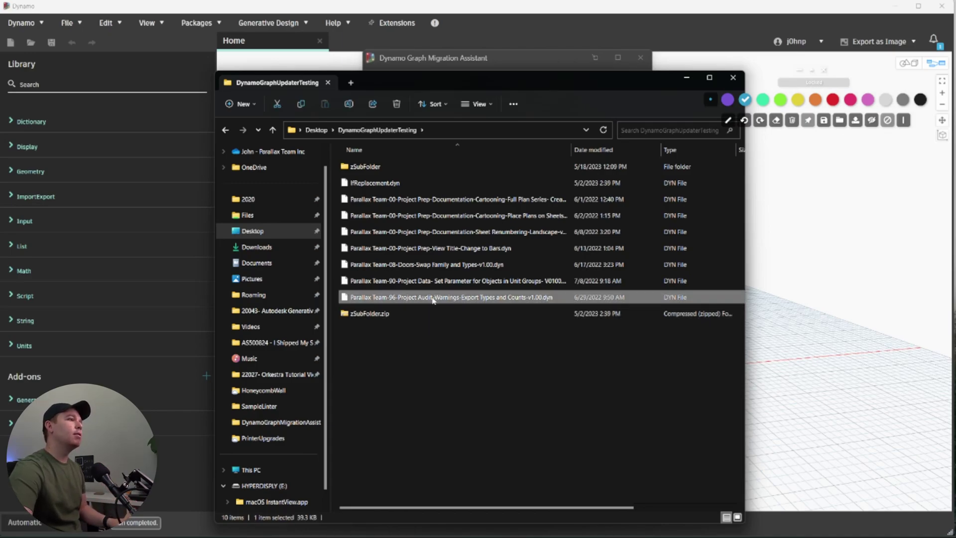
left_click(858, 300)
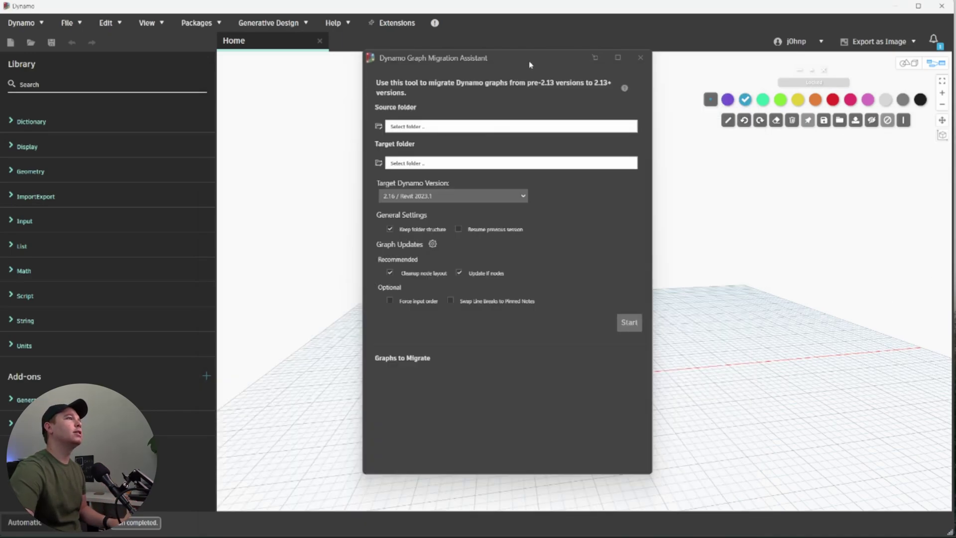
left_click_drag(529, 60, 150, 67)
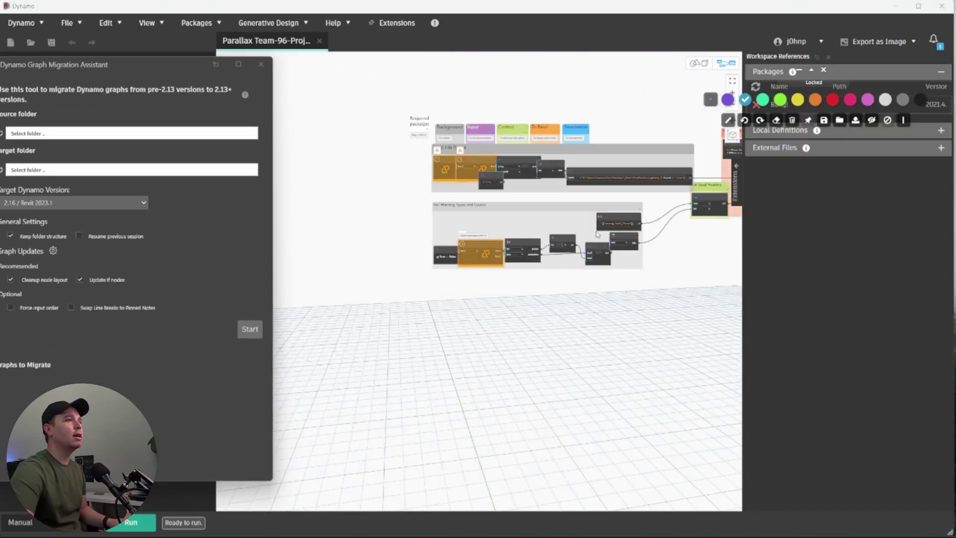
scroll(597, 234, "up", 3)
scroll(492, 174, "up", 3)
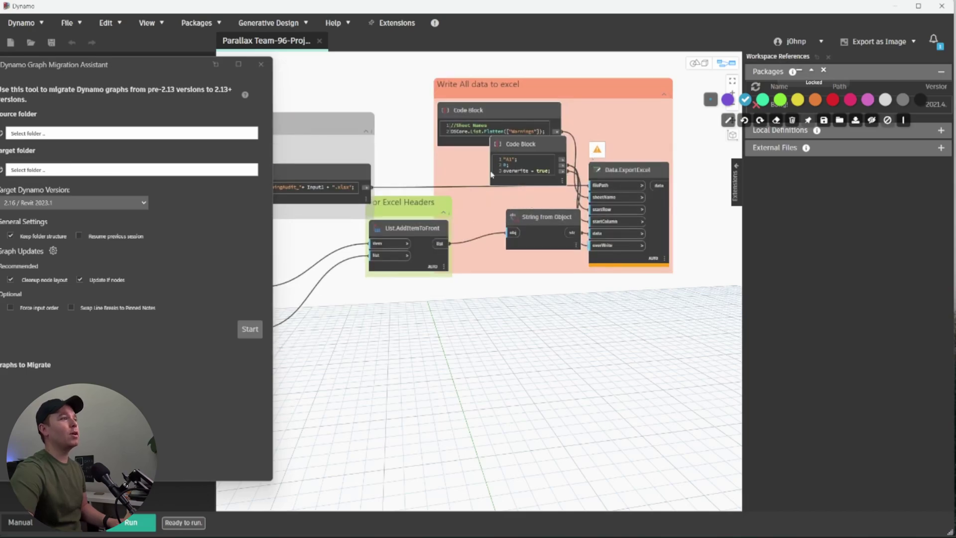
scroll(391, 171, "down", 3)
middle_click_drag(392, 171, 637, 175)
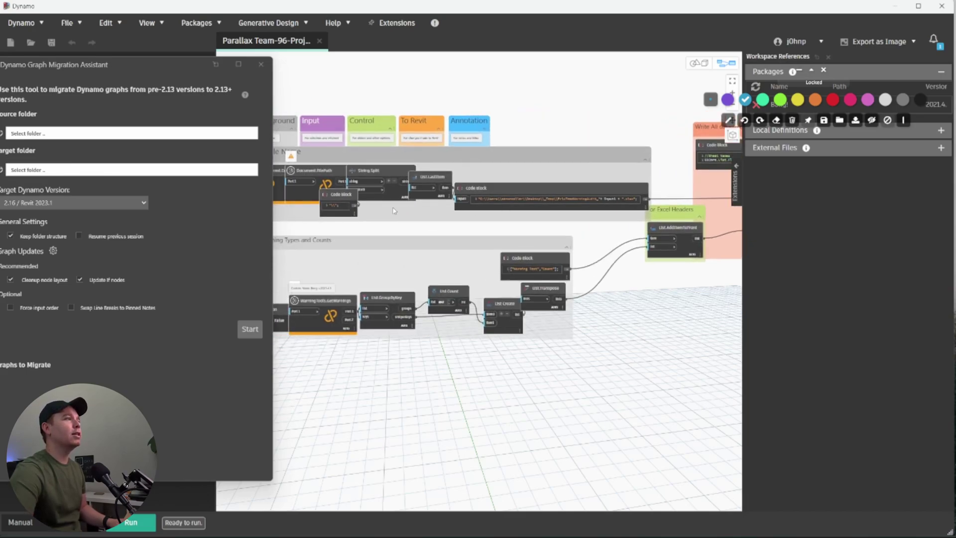
scroll(569, 212, "up", 2)
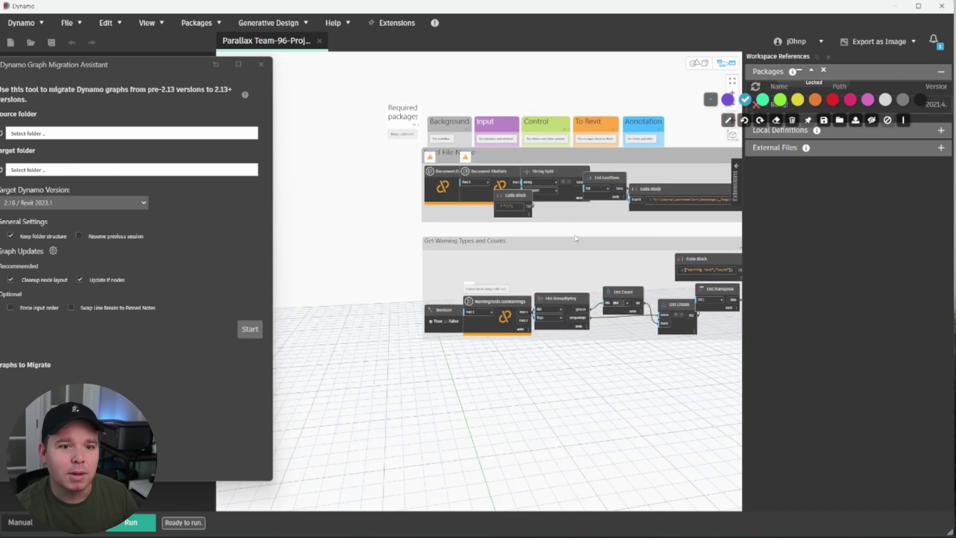
middle_click_drag(593, 238, 451, 245)
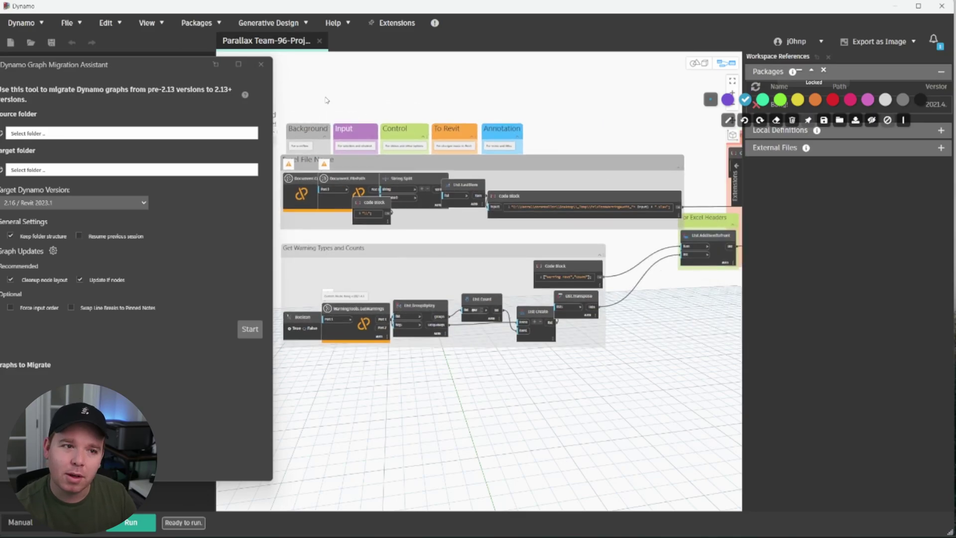
left_click(320, 40)
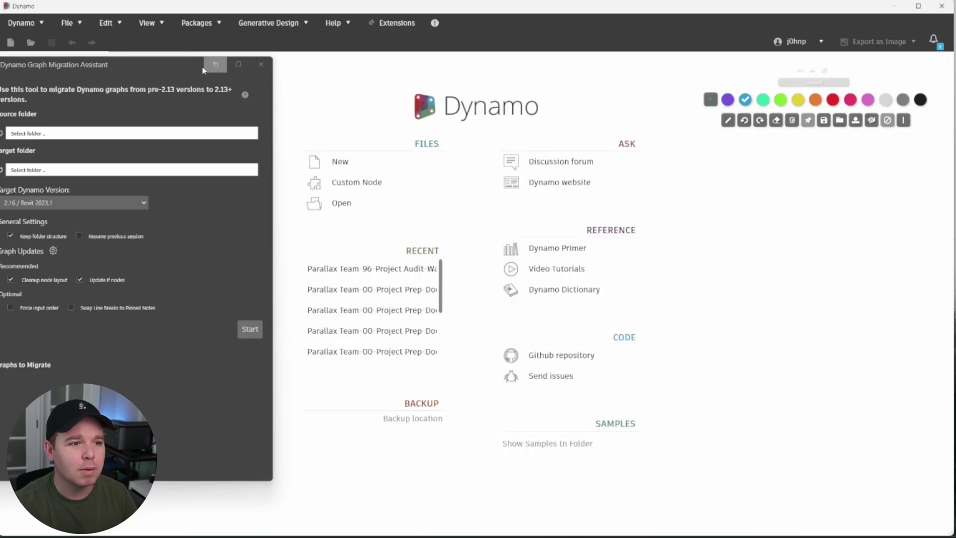
Step: Close the Workspace References panel and bring the migration window fully into view
left_click_drag(165, 68, 531, 86)
left_click(828, 56)
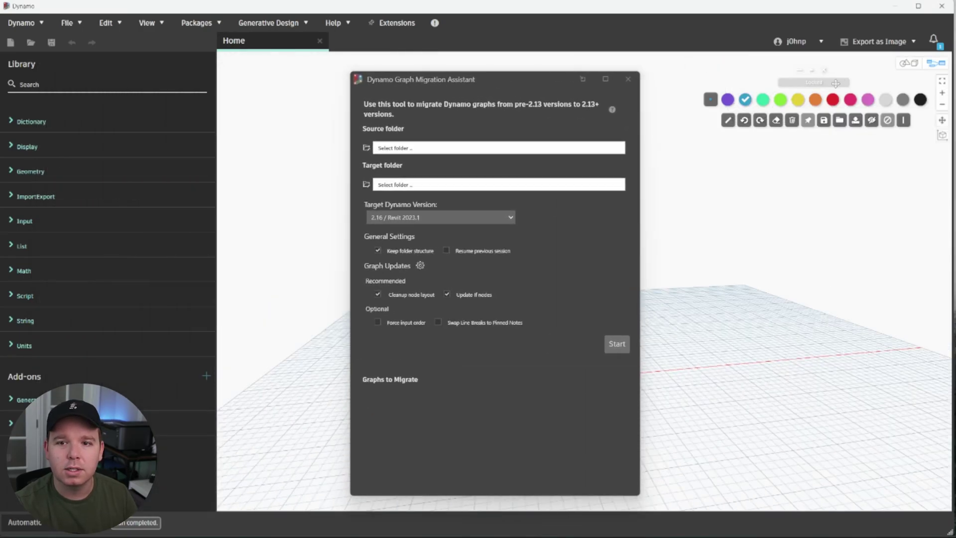
left_click_drag(739, 108, 942, 120)
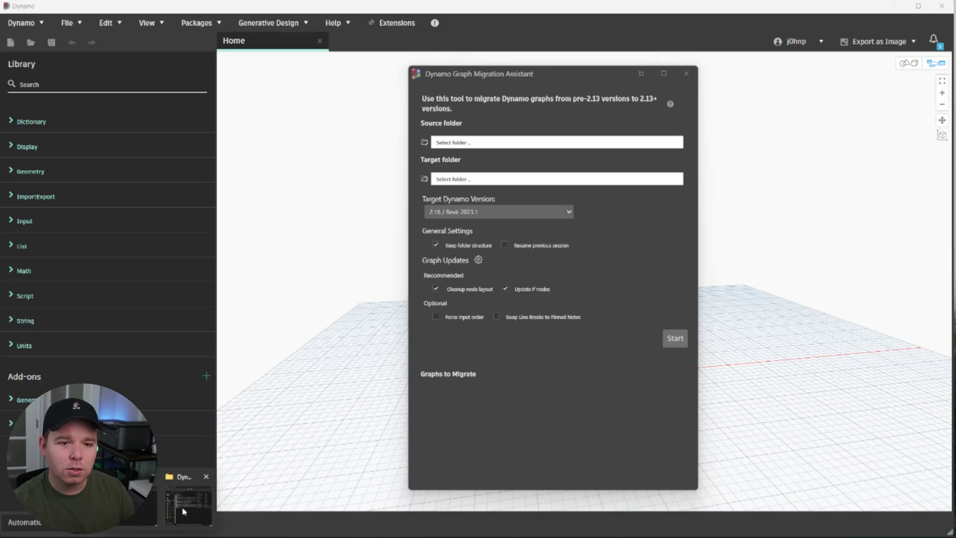
Step: Create a new Desktop folder named 'upgraded' and close File Explorer
left_click(196, 491)
left_click(316, 130)
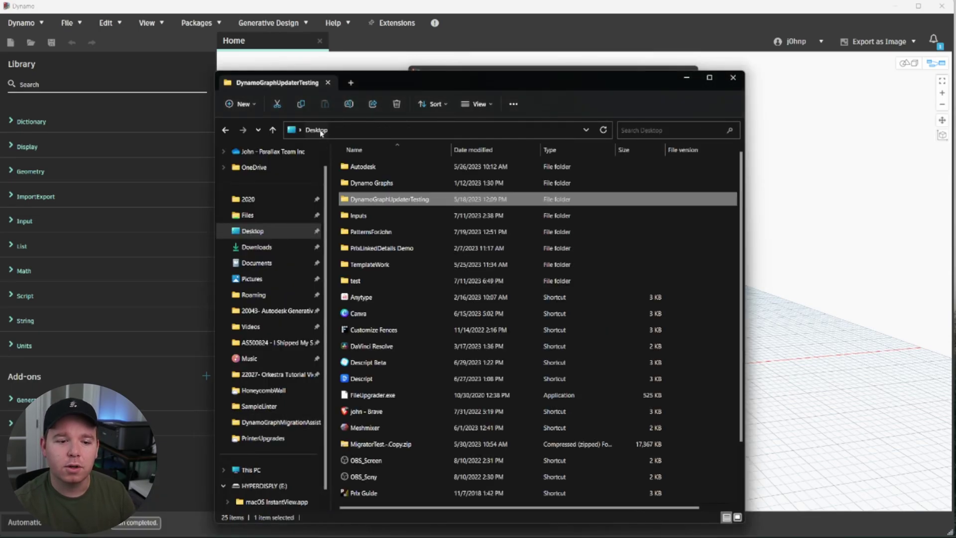
scroll(697, 423, "down", 2)
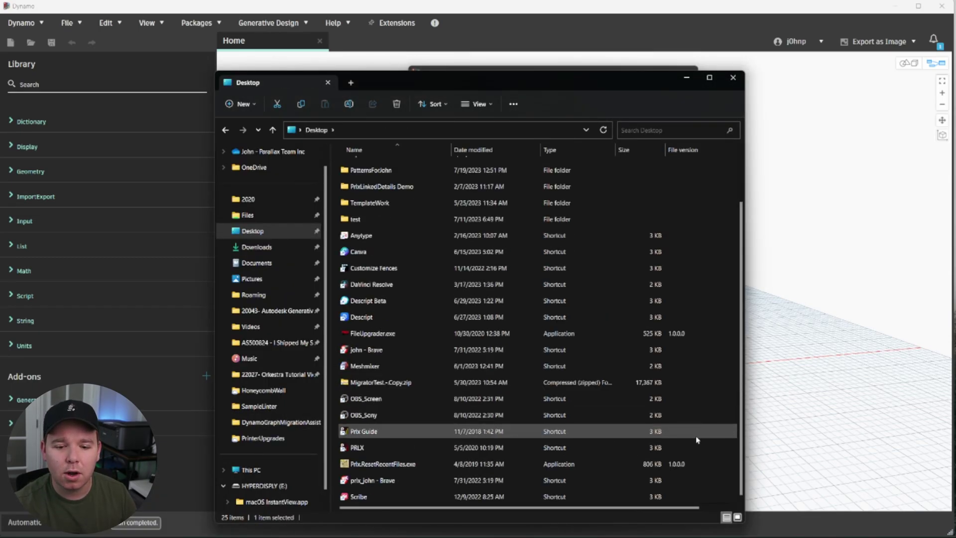
right_click(715, 489)
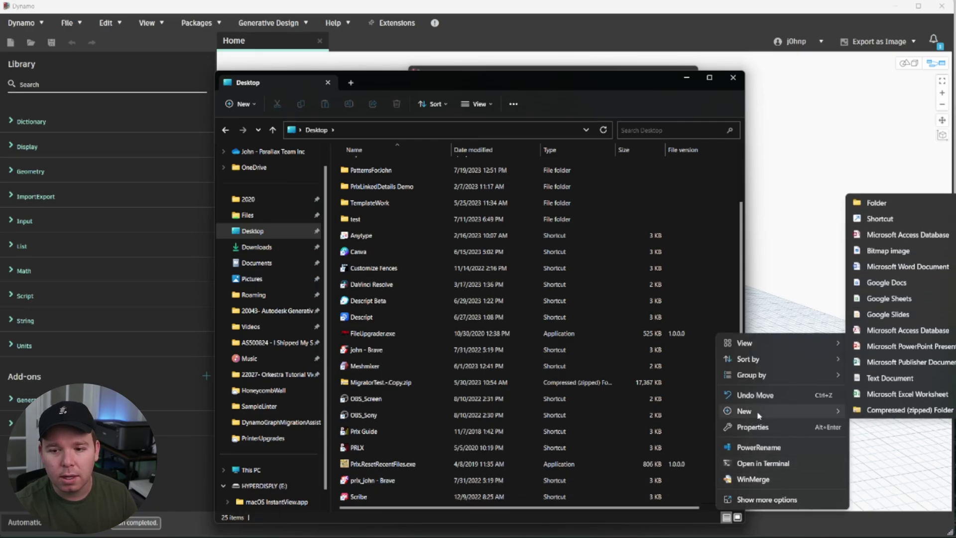
left_click(838, 299)
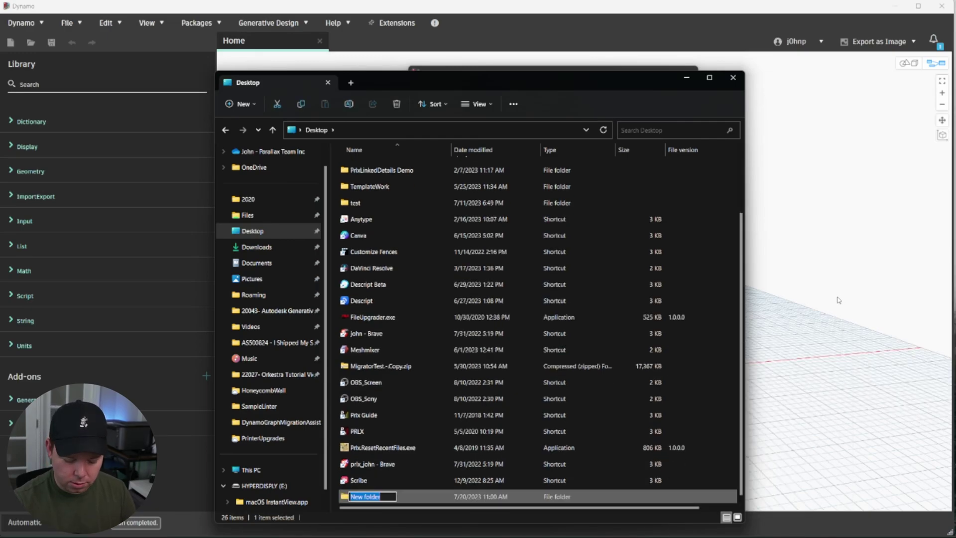
type("upgraded")
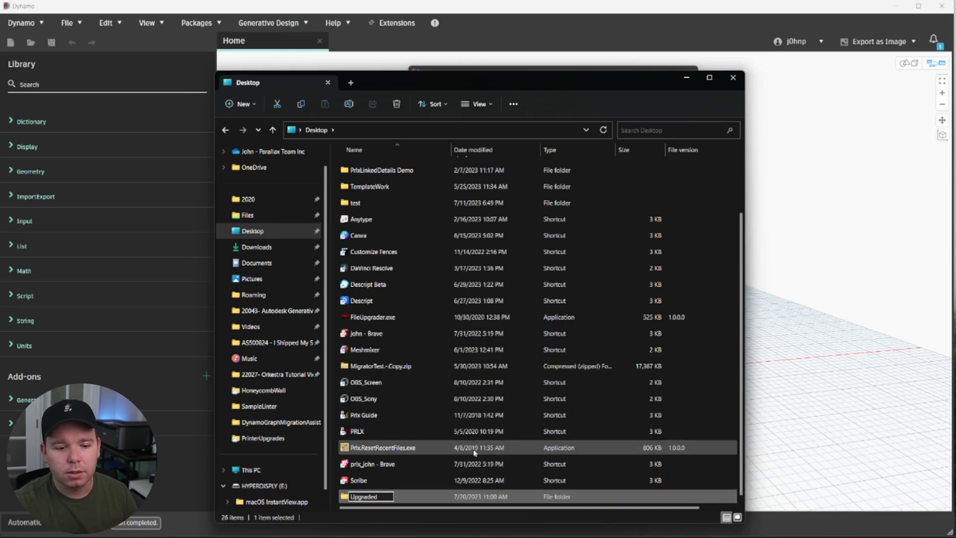
left_click(733, 77)
left_click_drag(534, 78, 549, 73)
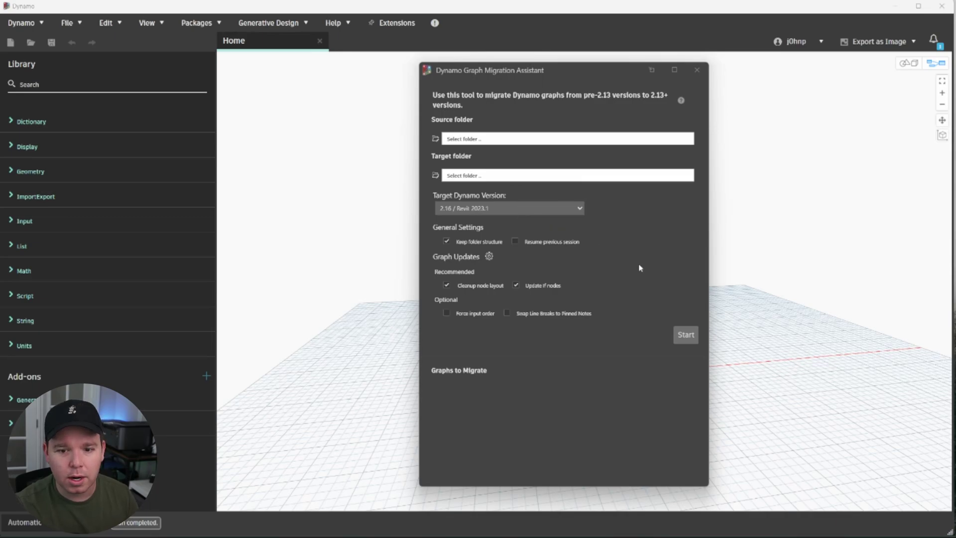
Step: Set the source folder to Desktop\DynamoGraphUpdaterTesting, listing 13 Dynamo graphs to migrate
left_click(685, 333)
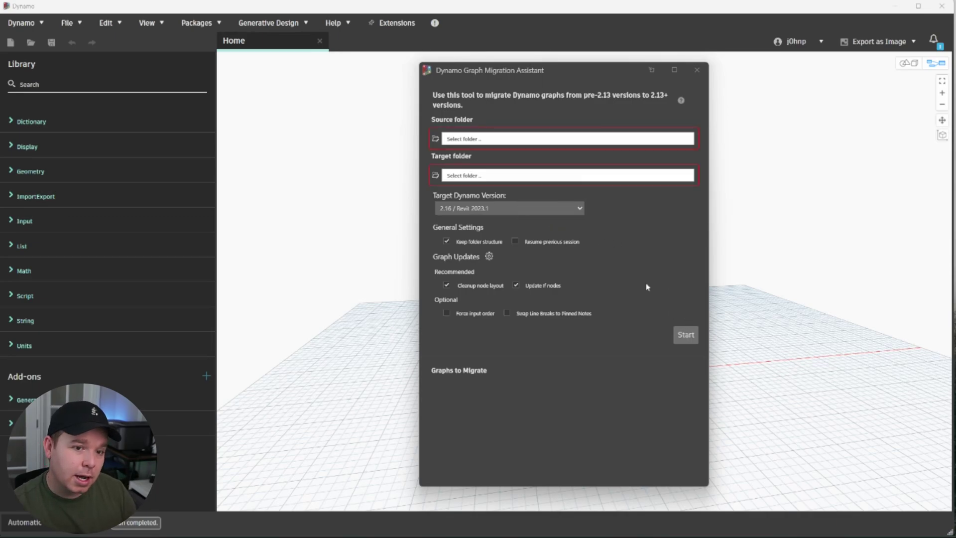
left_click(467, 140)
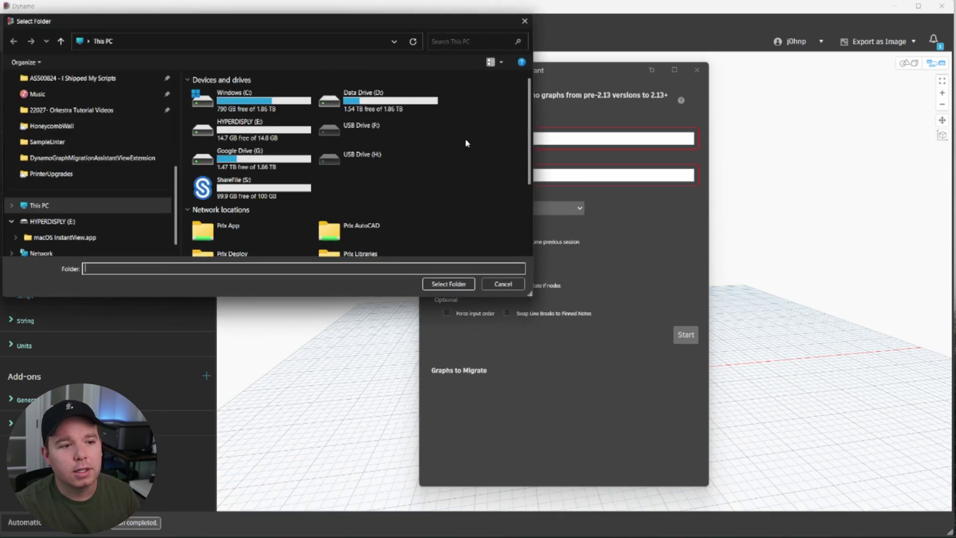
scroll(115, 159, "up", 1)
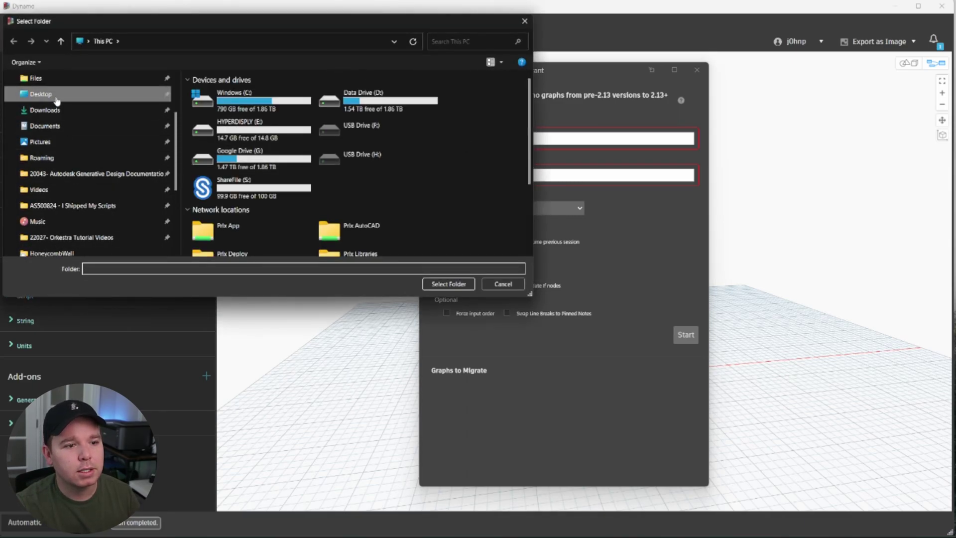
left_click(54, 94)
double_click(296, 131)
left_click(449, 284)
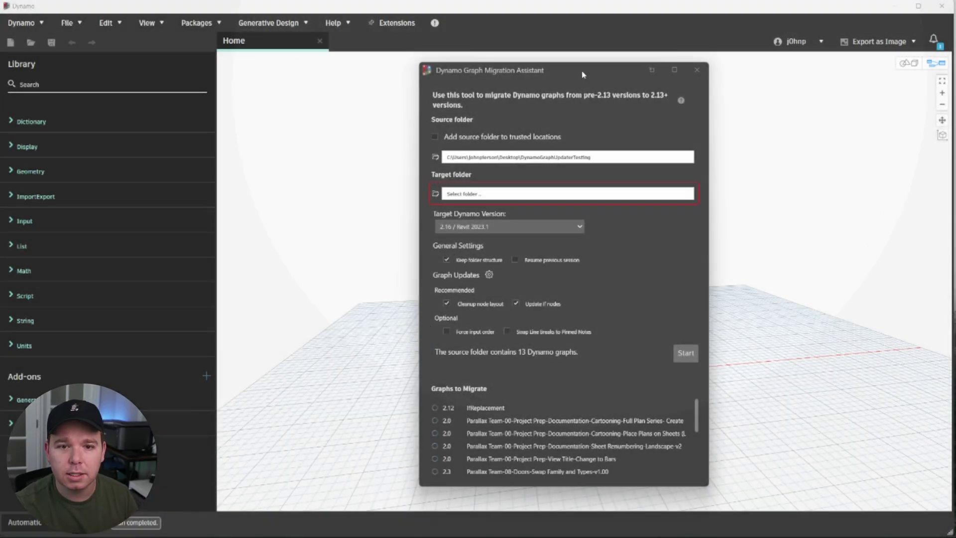
Step: Tick 'Add source folder to trusted locations' for the 13 graphs (versions 2.0–2.12) targeting 2.16
left_click_drag(583, 74, 574, 62)
key("ctrl+alt+g")
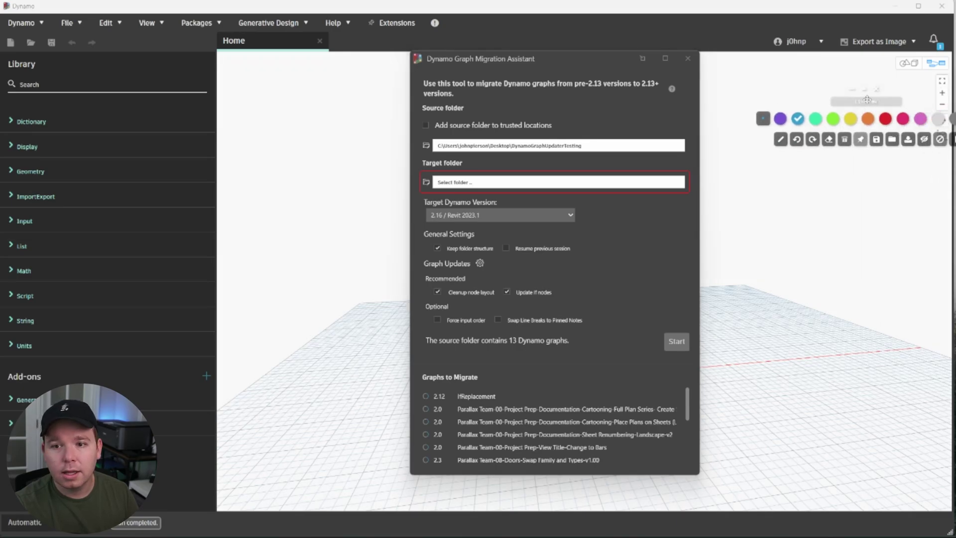
left_click_drag(423, 390, 439, 388)
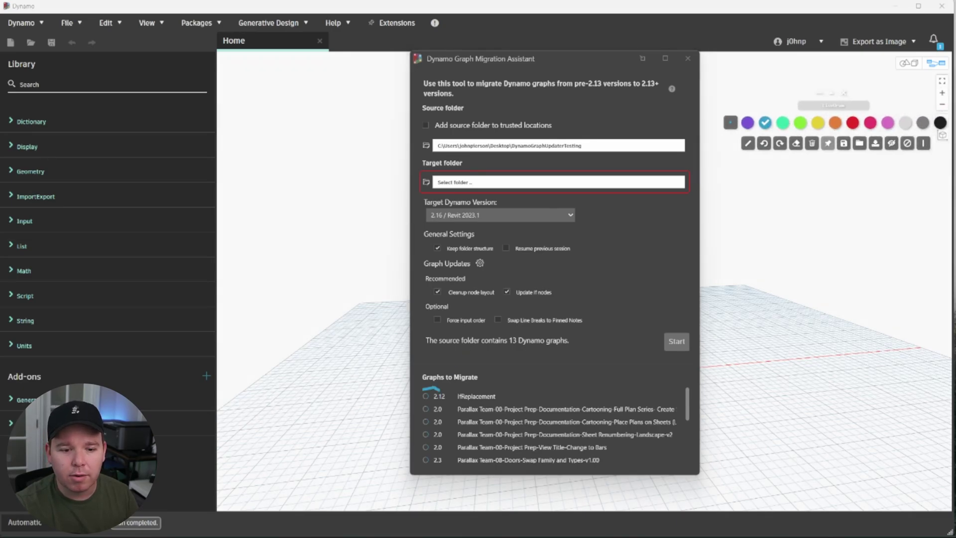
mouse_move(409, 420)
left_mouse_down()
mouse_move(424, 461)
mouse_move(442, 470)
mouse_move(659, 468)
mouse_move(690, 430)
mouse_move(676, 392)
mouse_move(423, 394)
left_mouse_up()
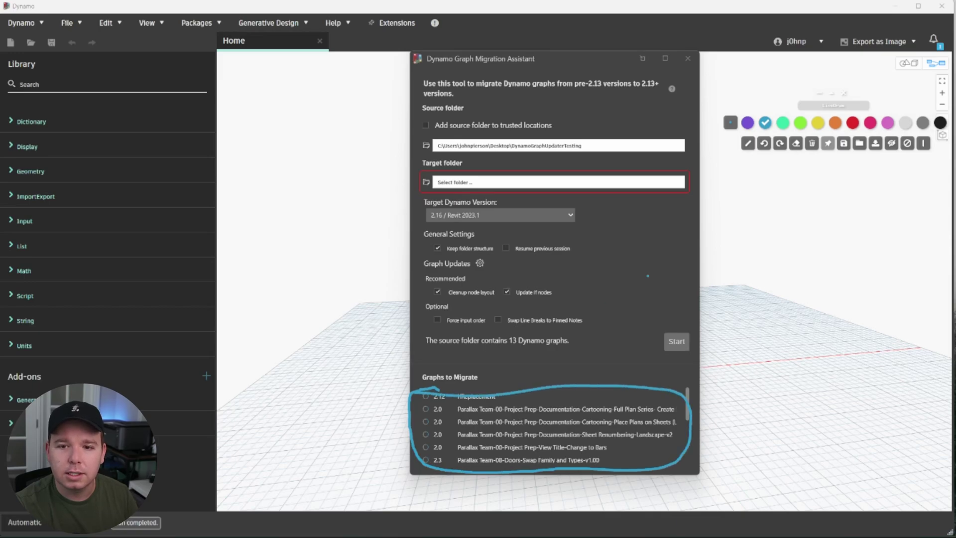
left_click(731, 123)
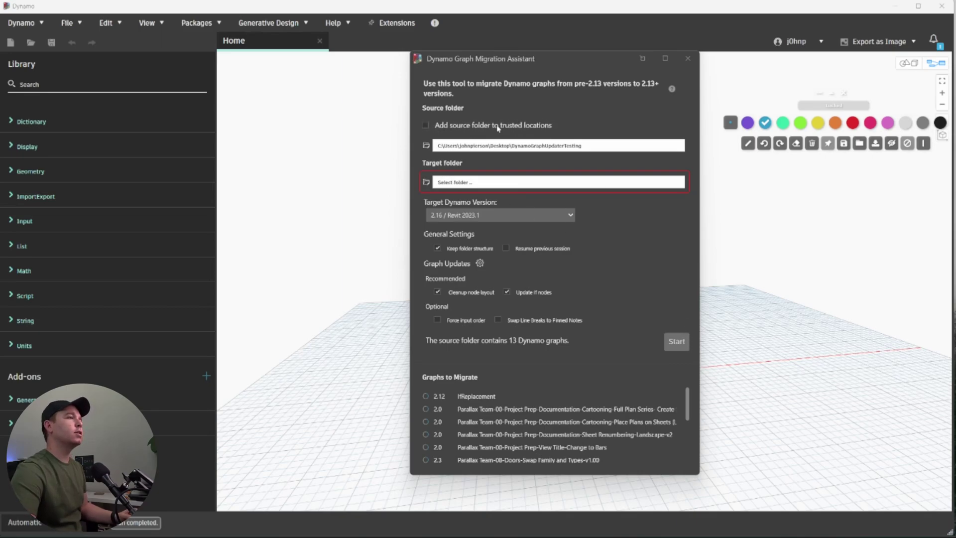
mouse_move(498, 128)
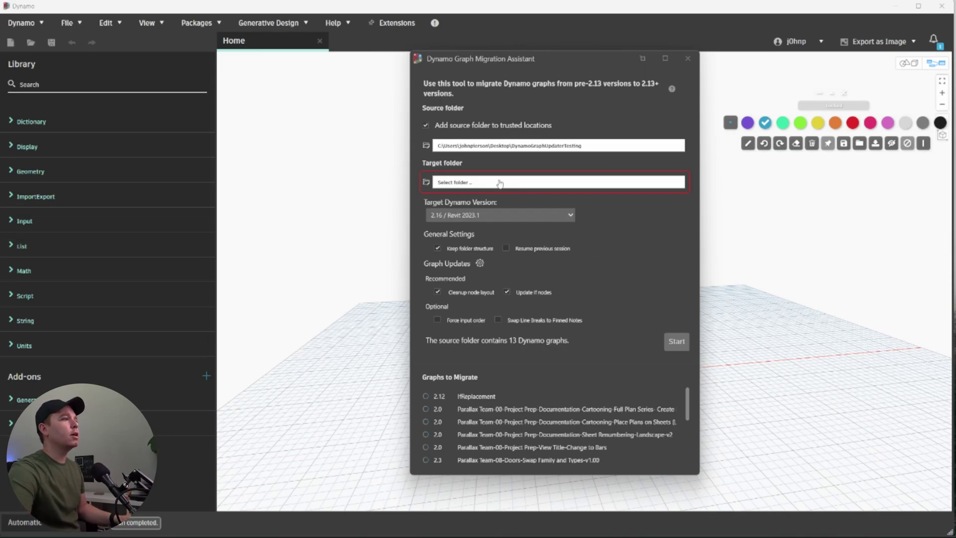
Step: Set the migration target folder to Desktop\Upgraded and move the assistant to the left
left_click(500, 184)
scroll(74, 189, "up", 2)
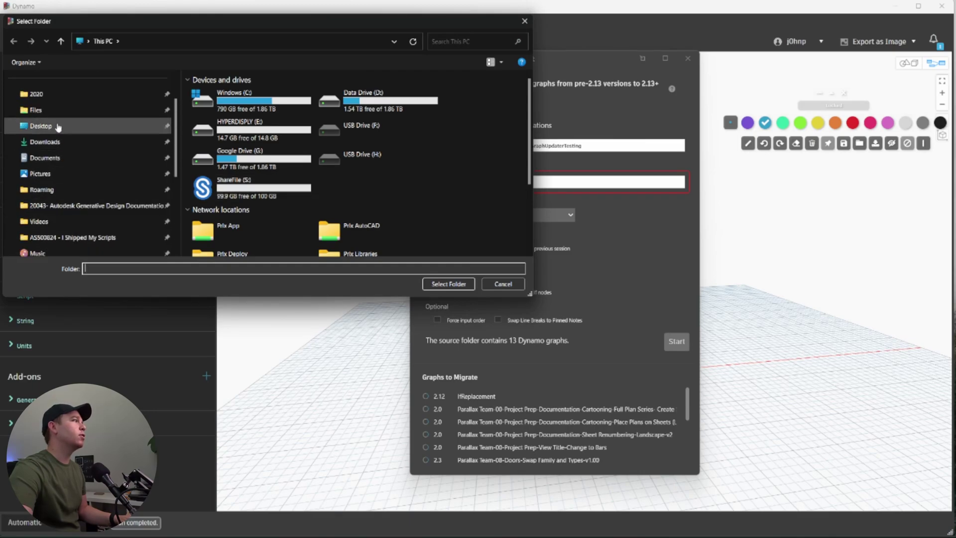
left_click(58, 128)
double_click(237, 222)
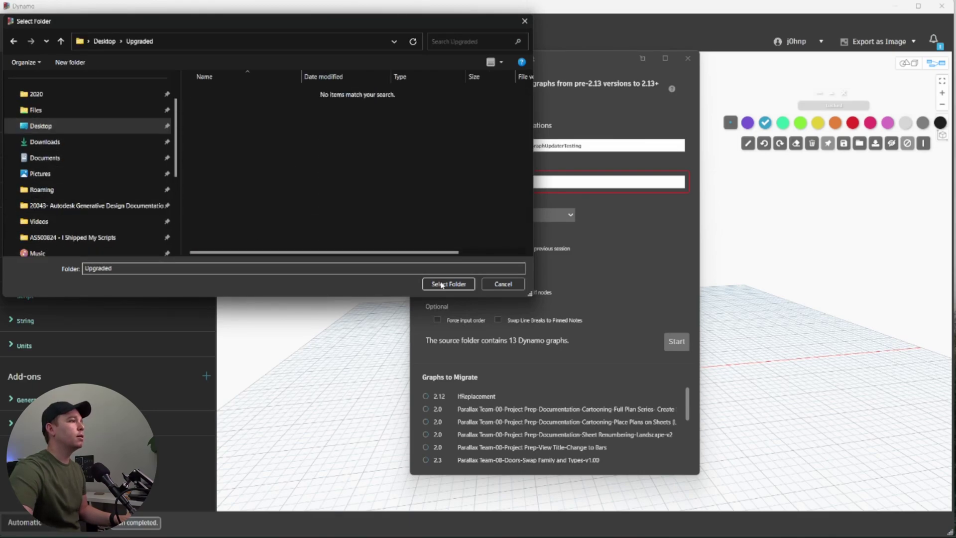
left_click(448, 284)
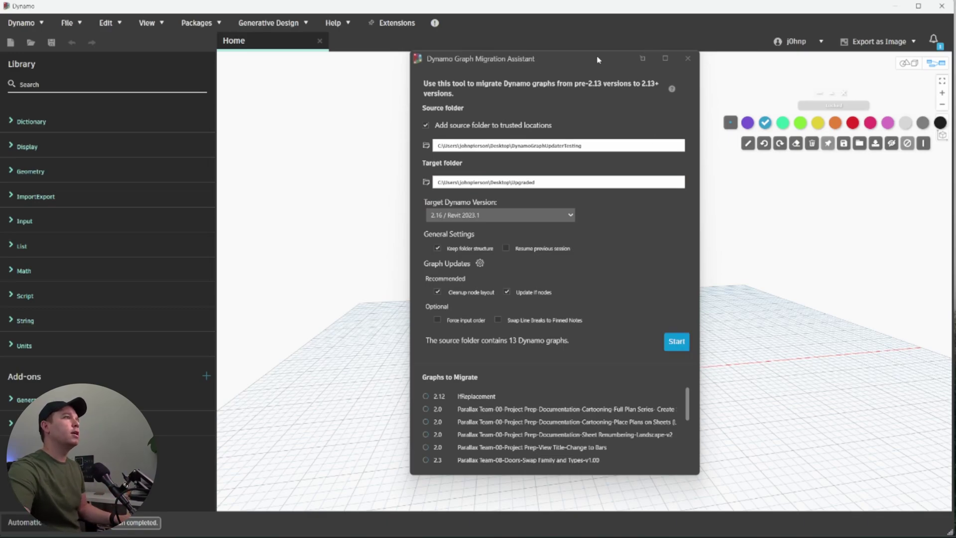
left_click_drag(598, 59, 248, 73)
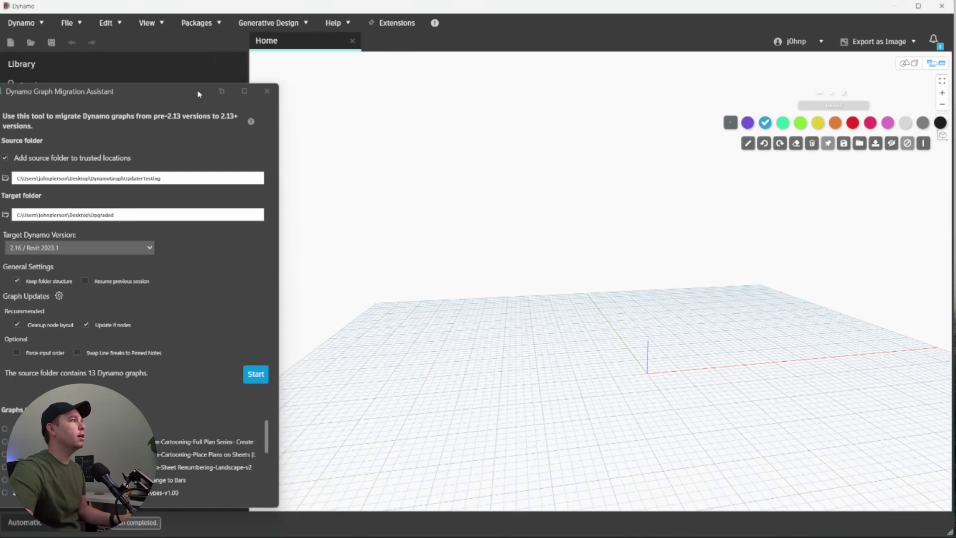
left_click_drag(198, 93, 220, 63)
scroll(229, 392, "down", 5)
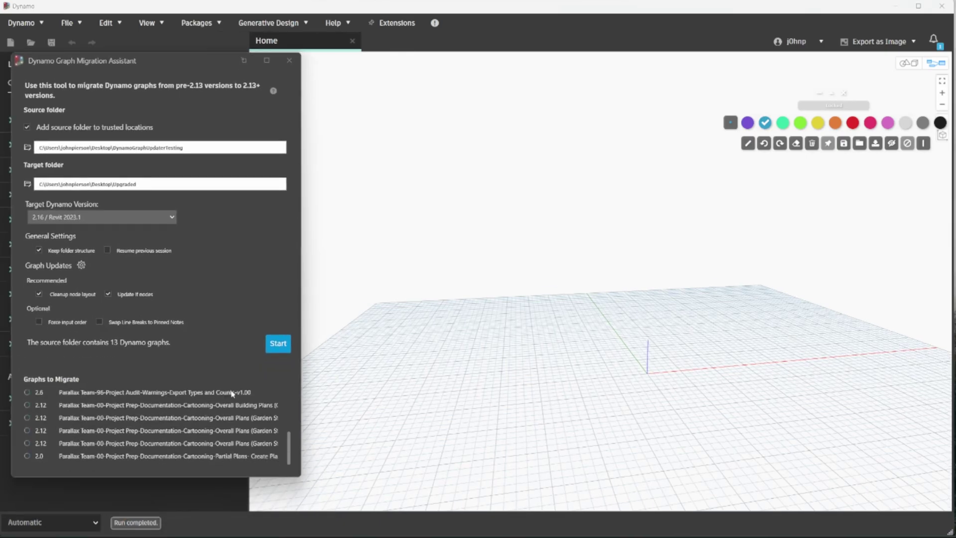
left_click(91, 216)
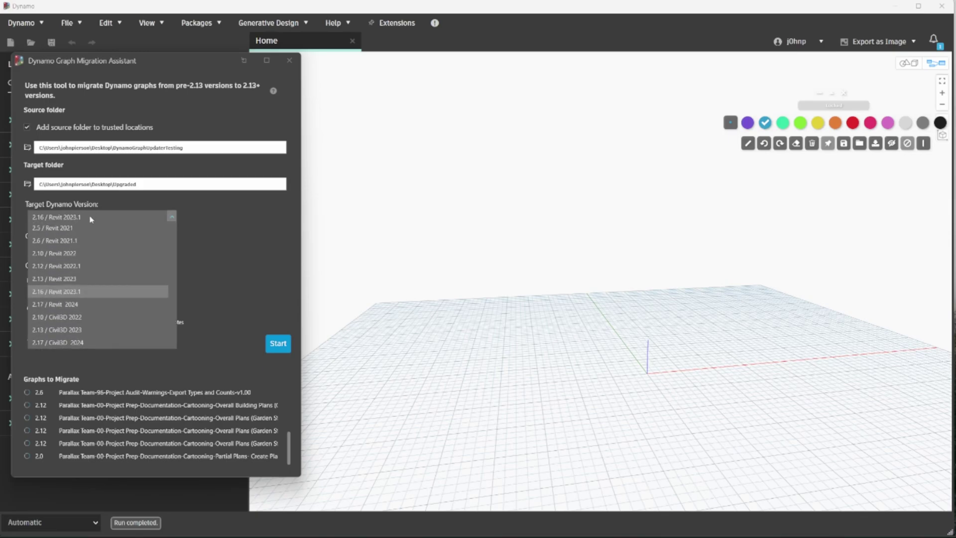
left_click(65, 271)
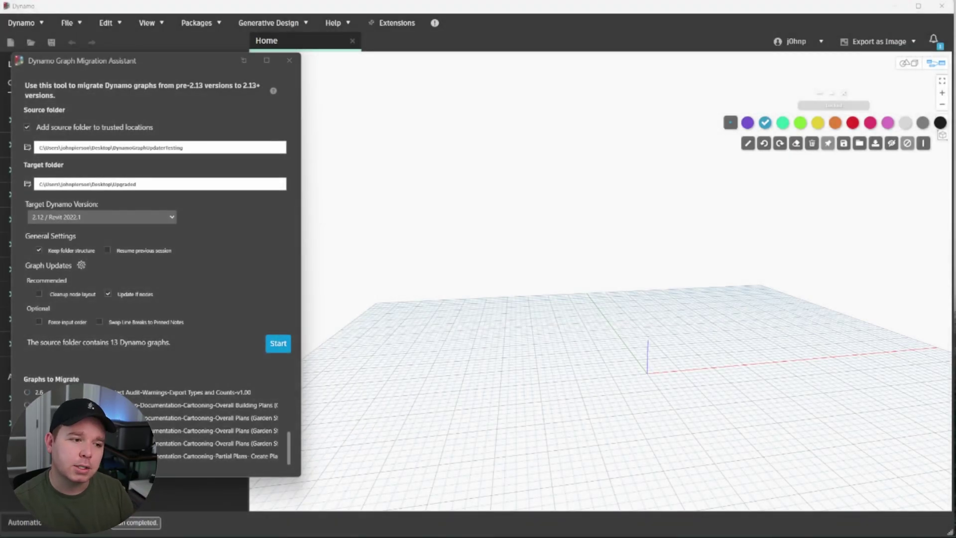
left_click(108, 215)
left_click(83, 292)
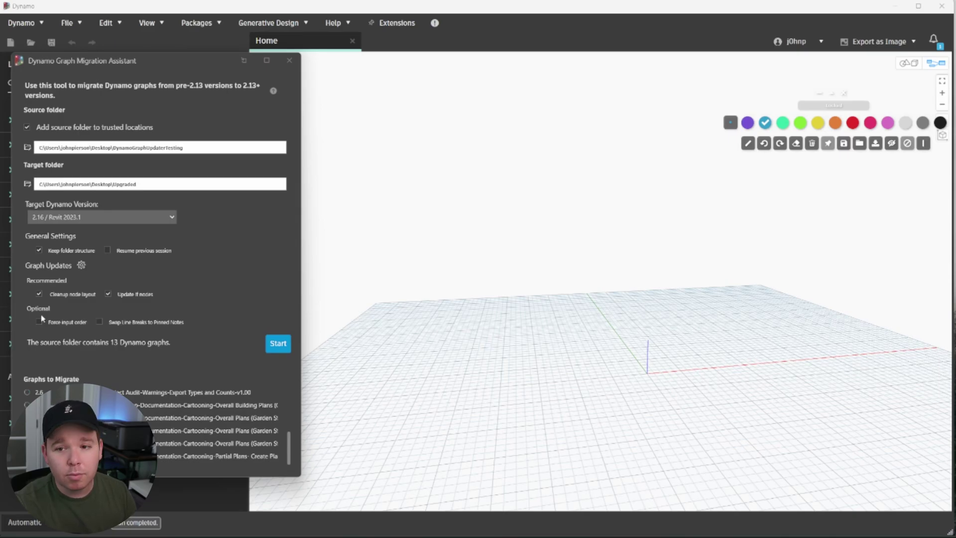
left_click(273, 92)
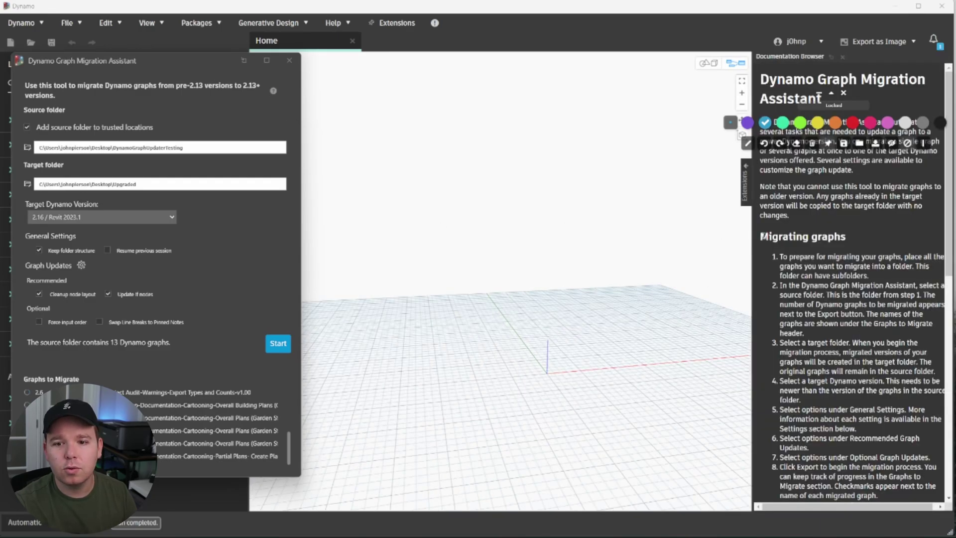
left_click_drag(755, 237, 638, 238)
scroll(730, 230, "down", 5)
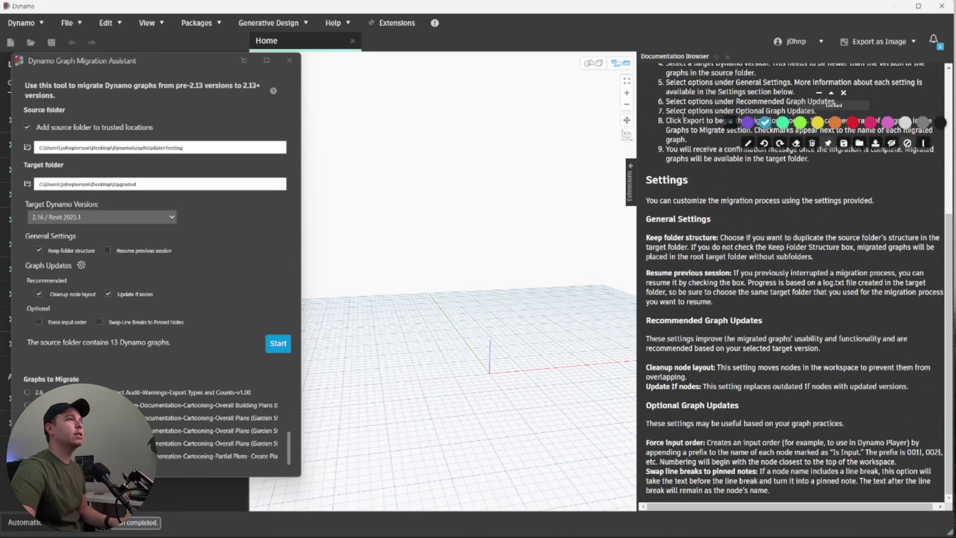
left_click(727, 57)
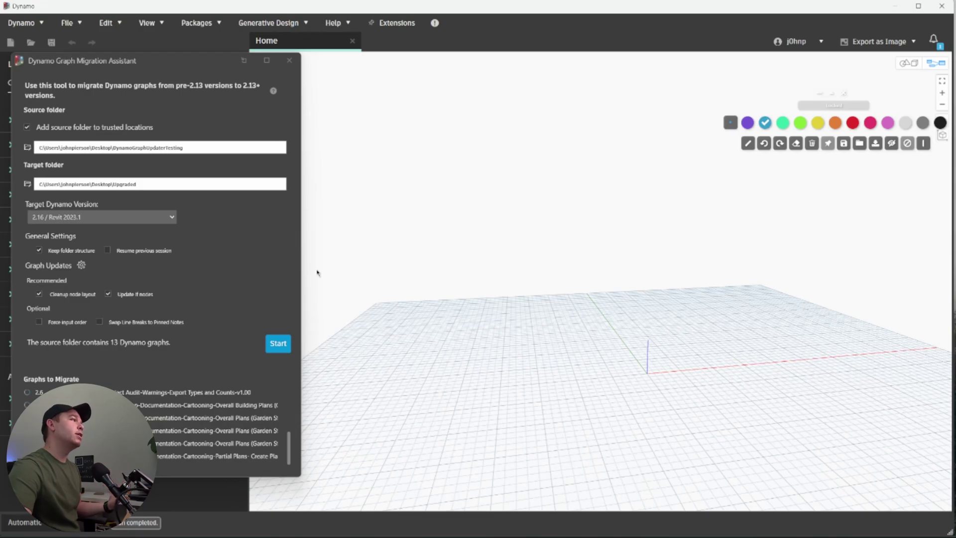
Step: Review the Graph Updates graph spacing and input order settings, then close them
left_click(81, 265)
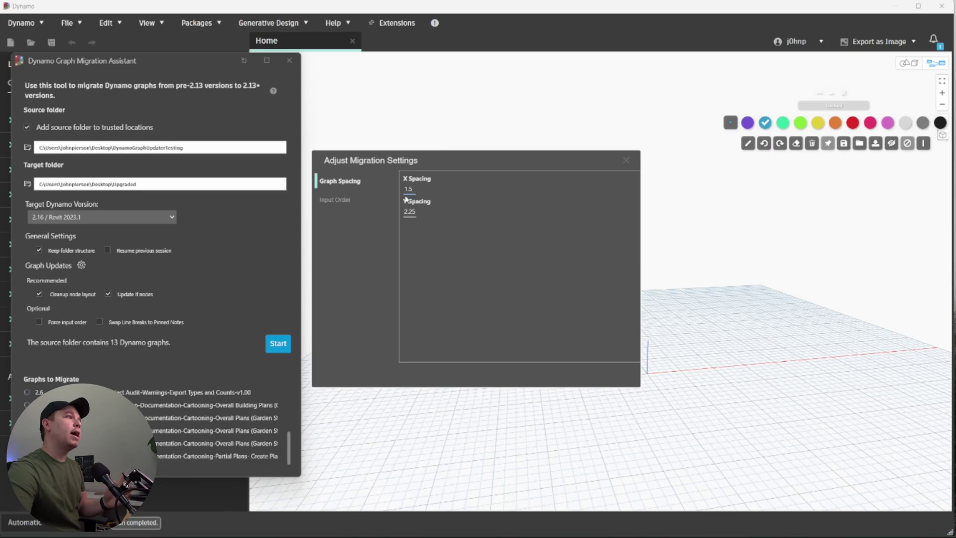
left_click(333, 200)
left_click(340, 182)
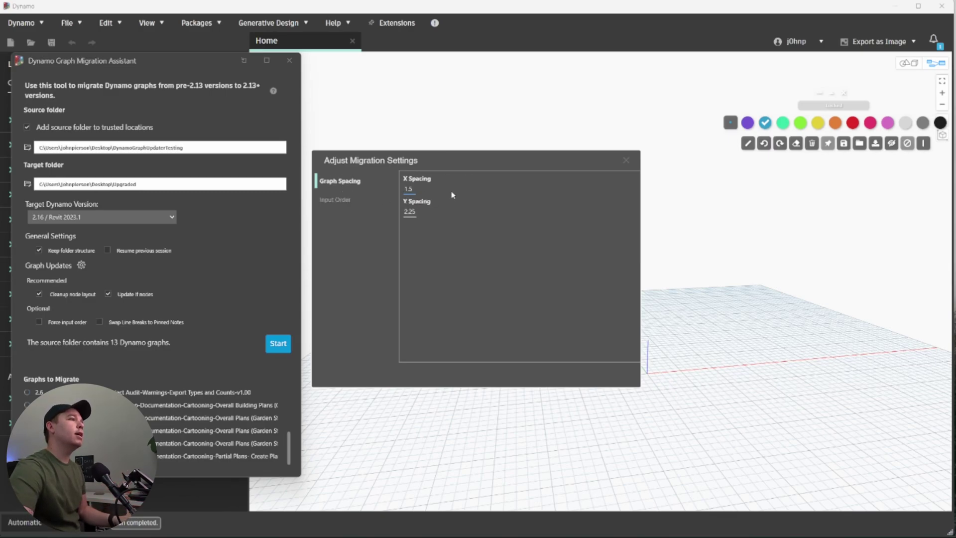
left_click(626, 160)
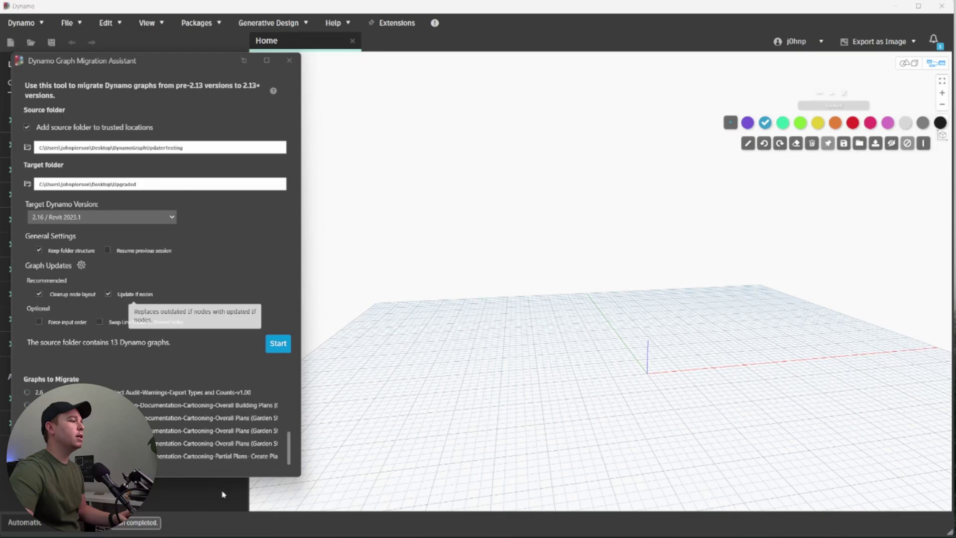
Step: Open the empty Upgraded folder in File Explorer and place it small at the lower right
mouse_move(188, 536)
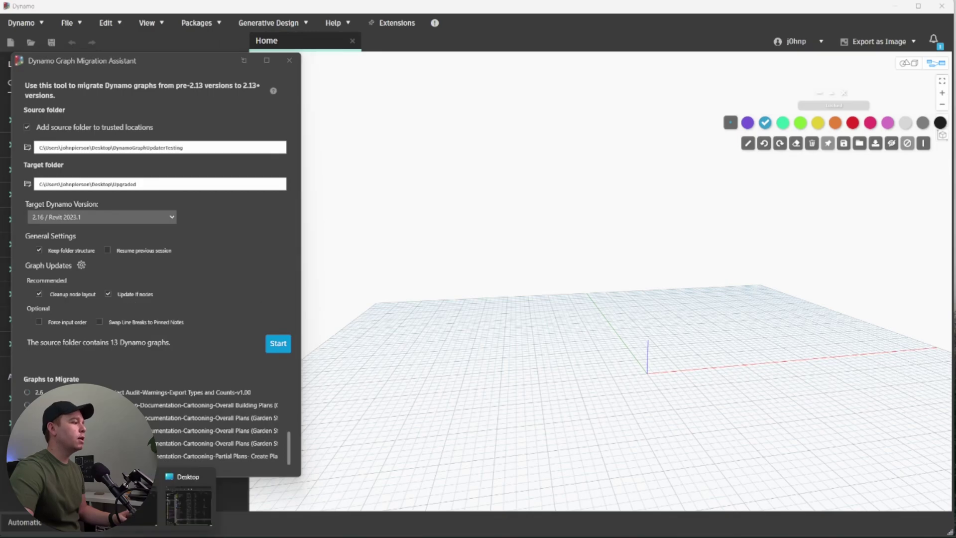
left_click(183, 515)
double_click(366, 496)
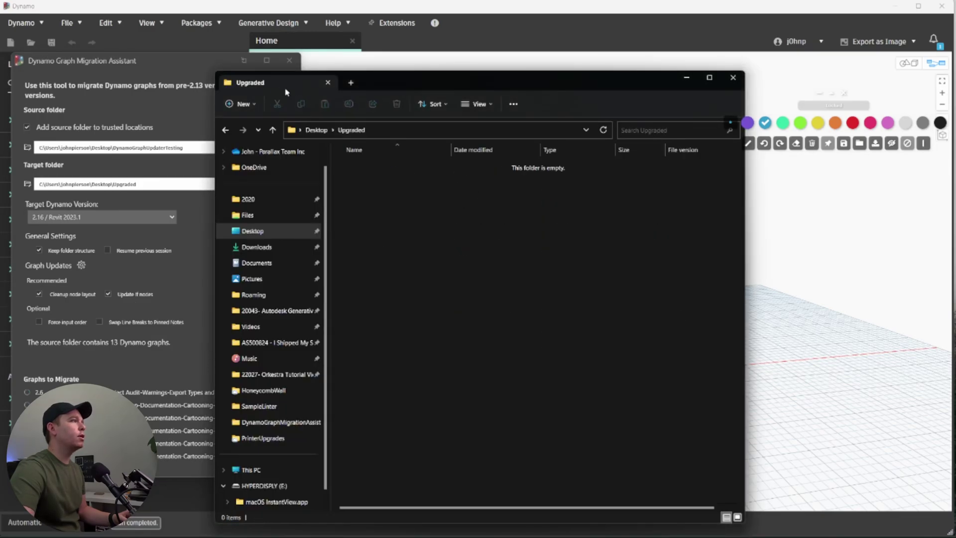
left_click_drag(220, 73, 412, 220)
left_click_drag(575, 229, 815, 249)
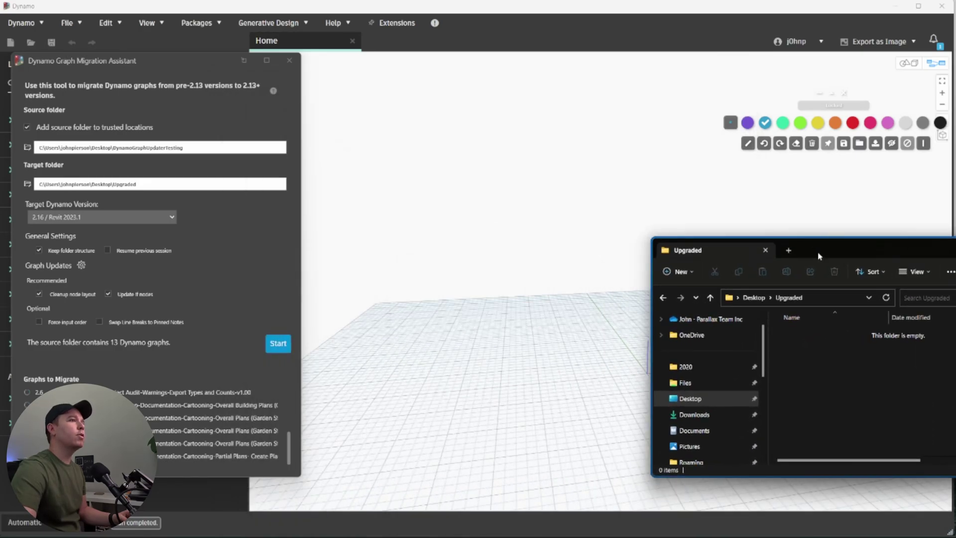
Step: Start migrating all 13 graphs and wait for the 'Migration finished' message
left_click(277, 343)
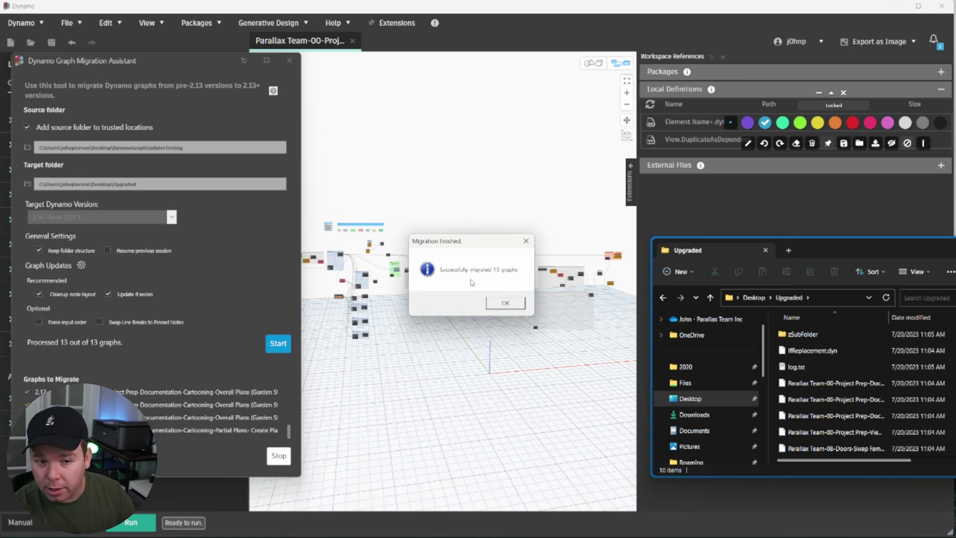
Step: Dismiss the Migration finished notice, move Explorer aside, and close the Workspace References panel
left_click(505, 304)
left_click_drag(937, 249, 17, 176)
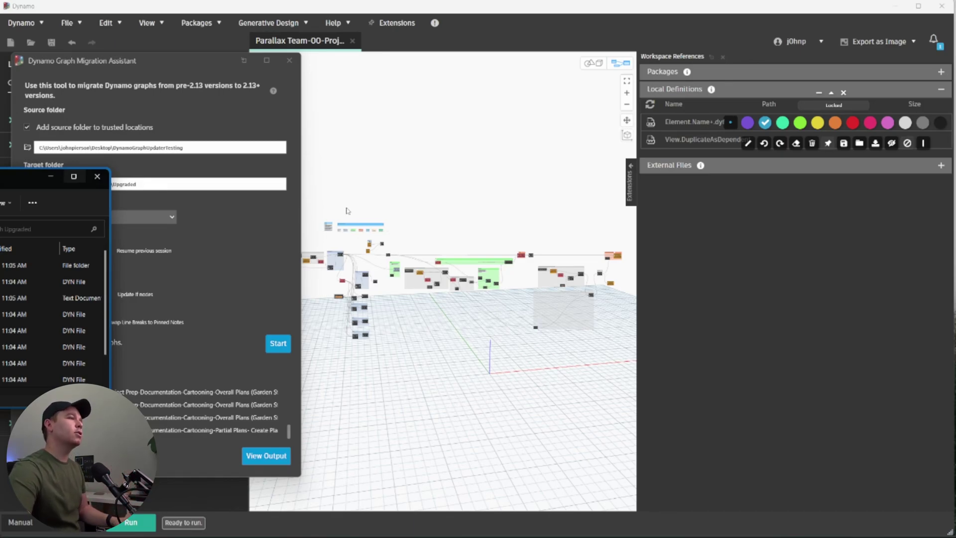
left_click(723, 58)
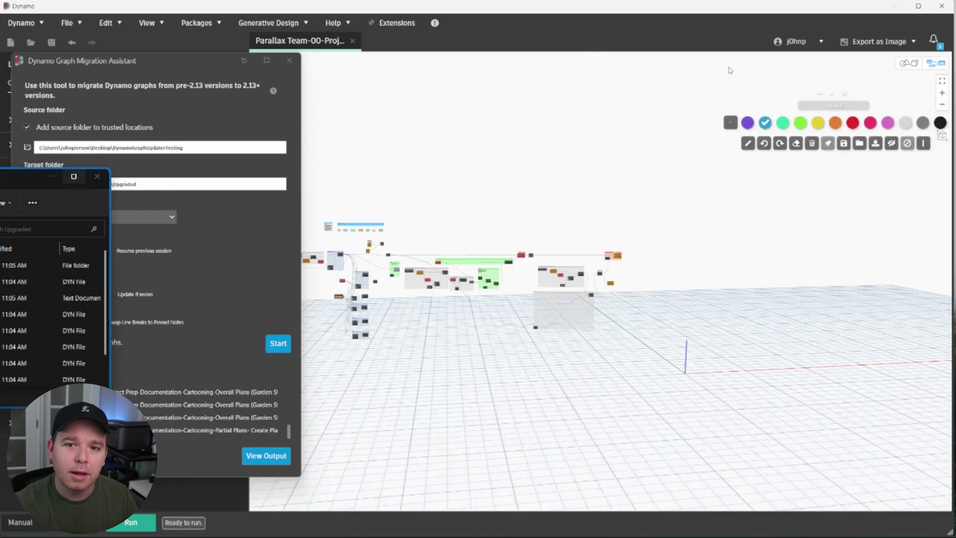
Step: Open the Upgraded output folder via View Output and close the older Explorer window
left_click_drag(178, 60, 416, 57)
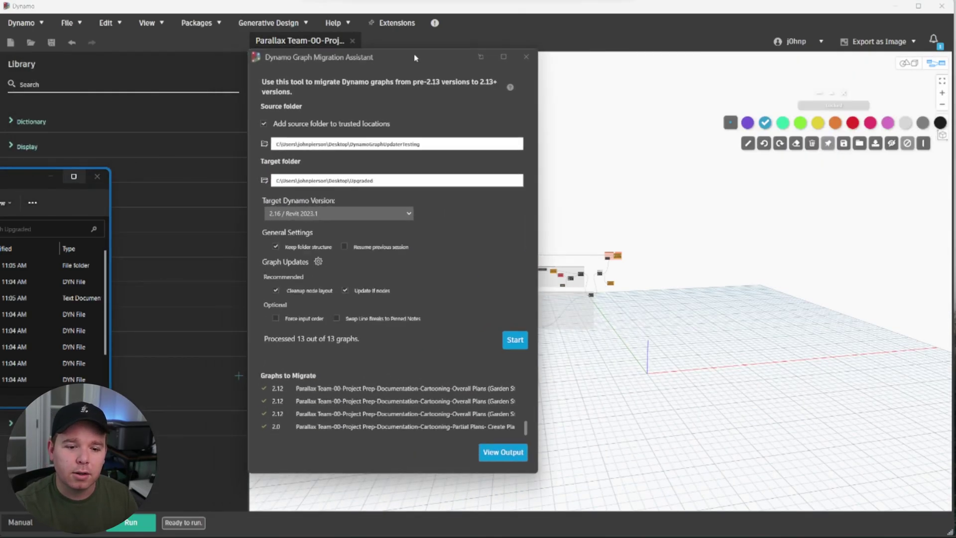
left_click(512, 461)
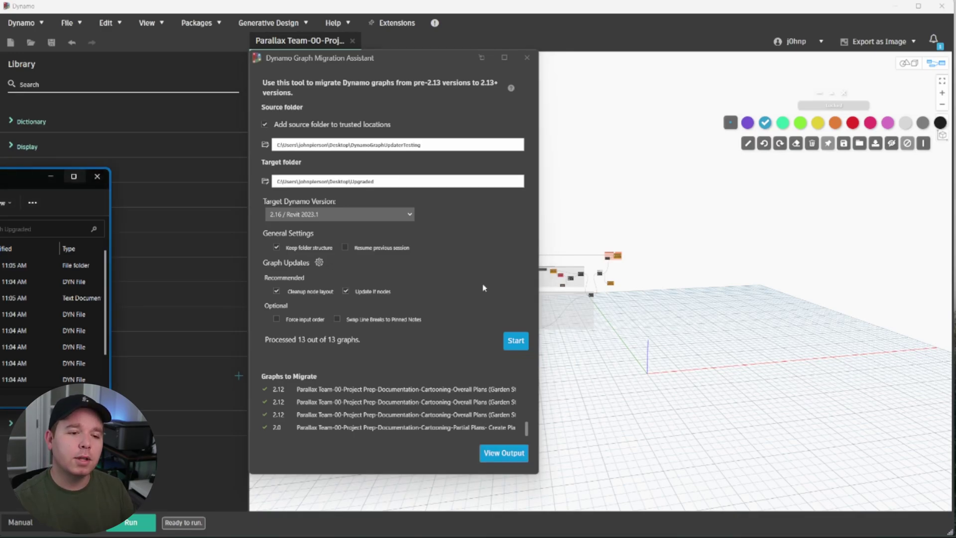
left_click(97, 177)
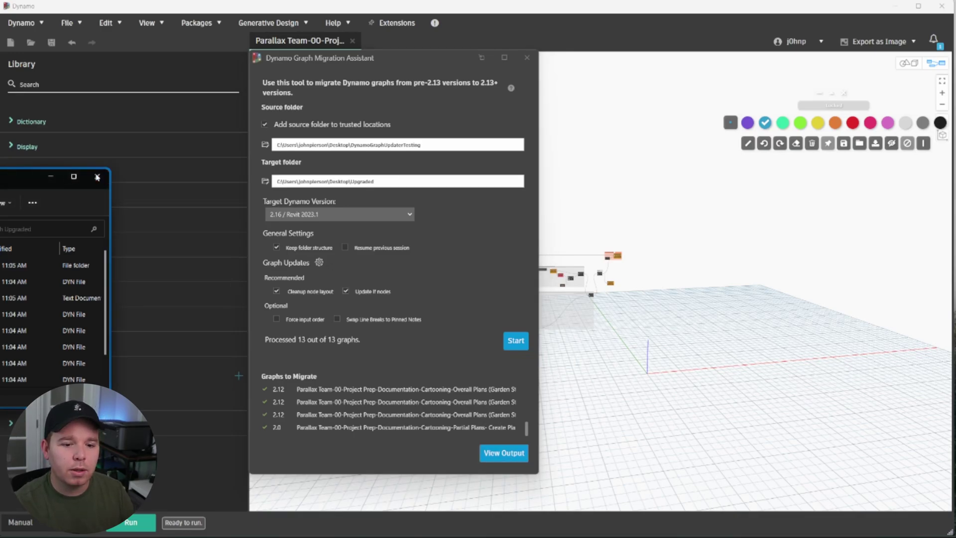
left_click(484, 451)
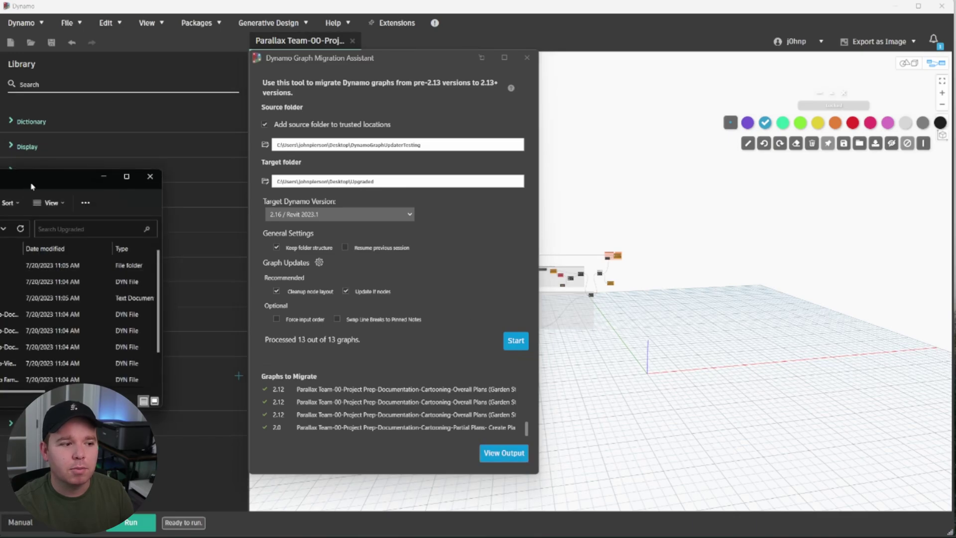
Step: Centre and enlarge the Upgraded window to show all files, then select log.txt
left_click_drag(73, 184, 548, 132)
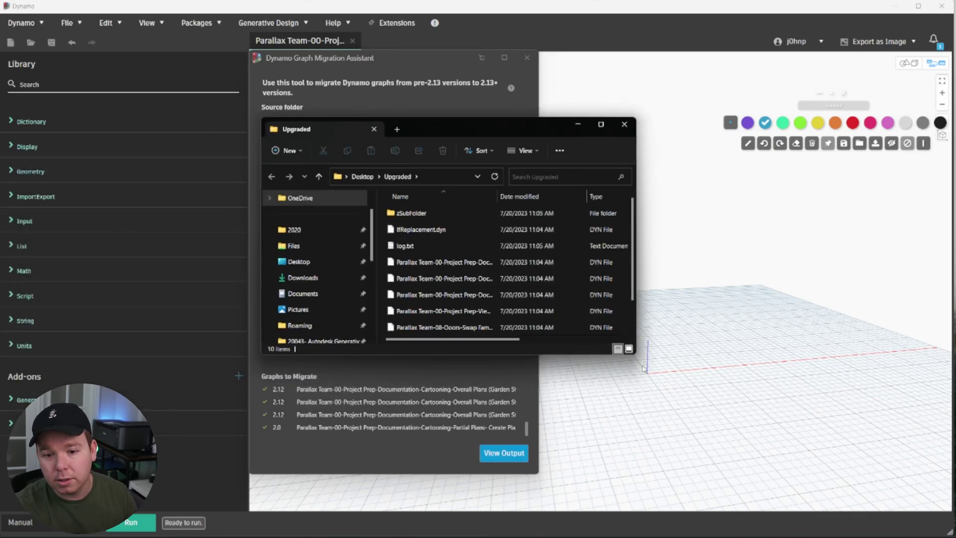
left_click_drag(636, 354, 753, 467)
left_click(444, 246)
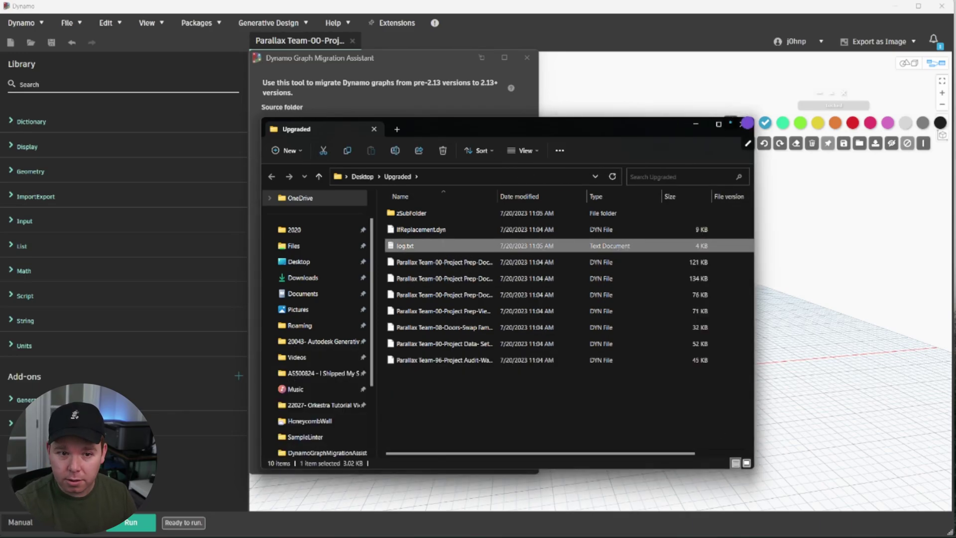
Step: Read log.txt in Notepad down to 'Successfully migrated 13 graphs', then close it
double_click(443, 246)
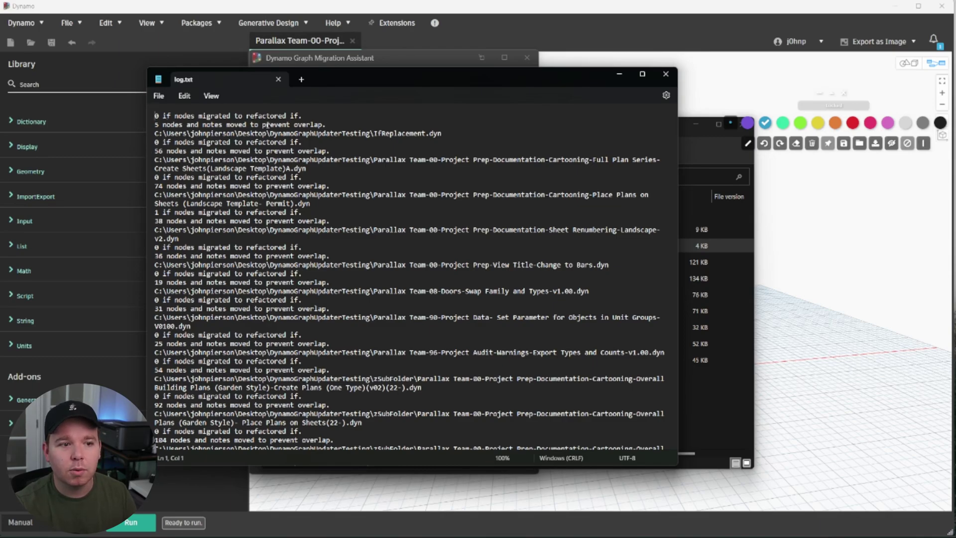
left_click_drag(323, 125, 173, 128)
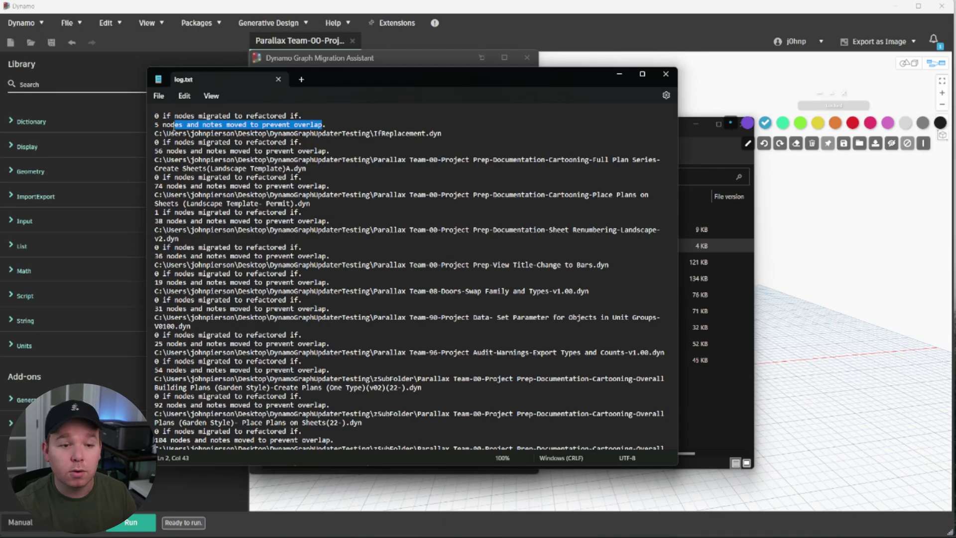
scroll(293, 138, "down", 4)
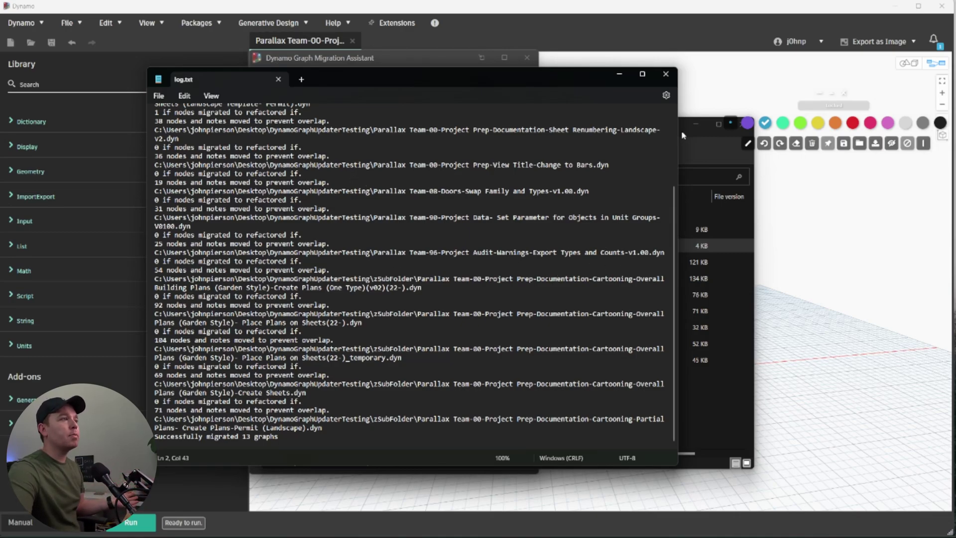
left_click(666, 74)
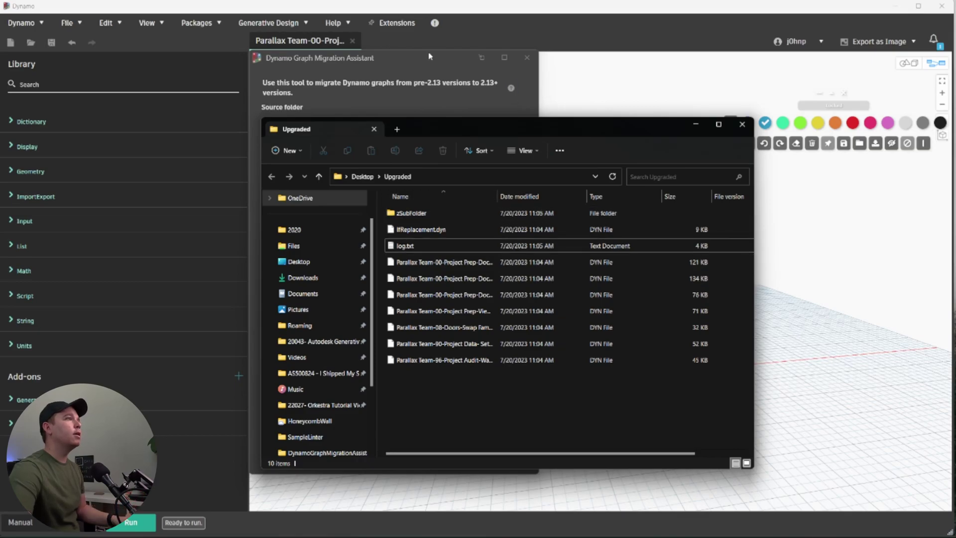
Step: Close the Migration Assistant and the currently open graph tab
left_click(480, 66)
left_click(527, 57)
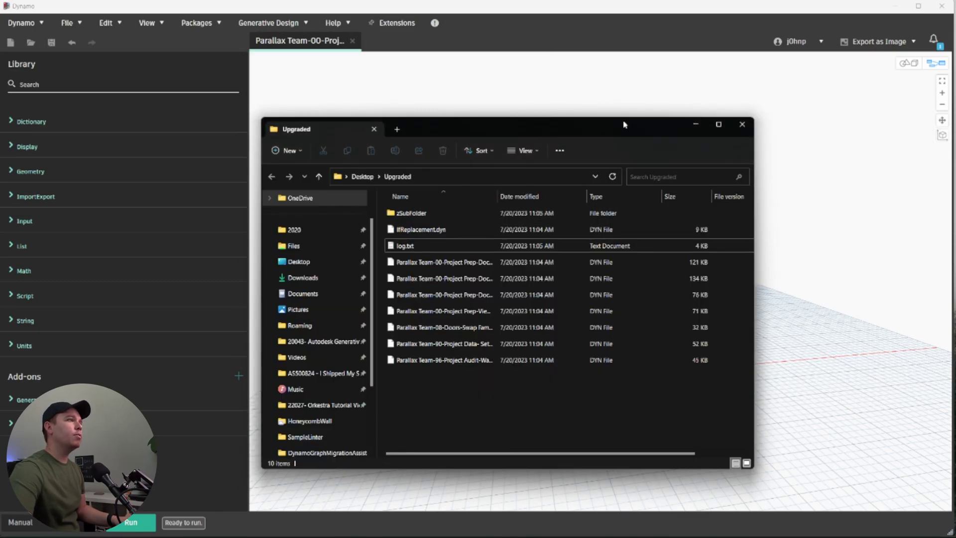
left_click(497, 88)
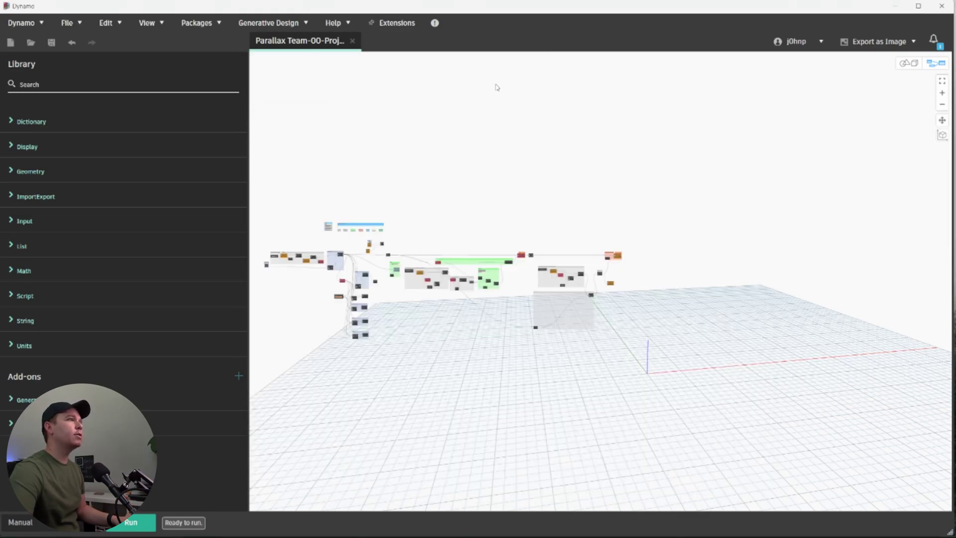
left_click(353, 41)
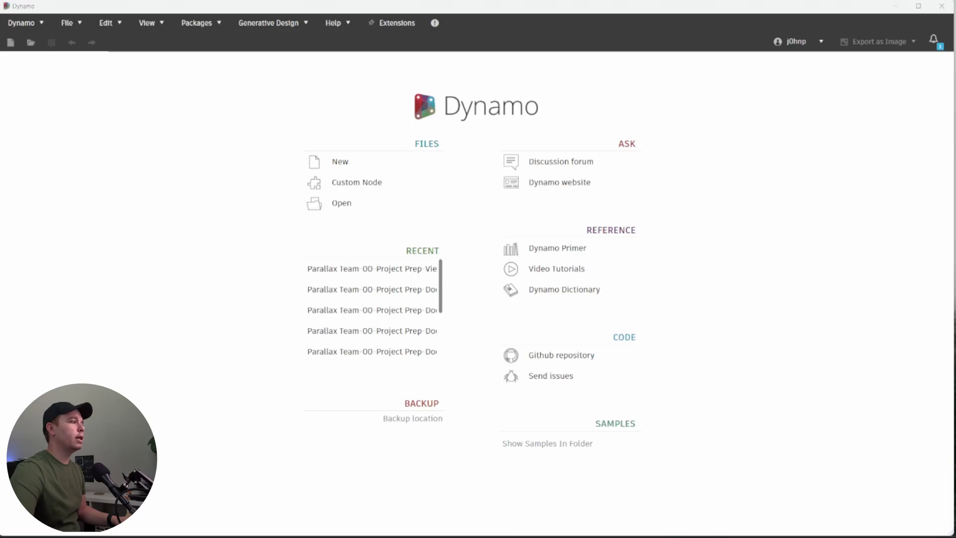
Step: Drag the upgraded Prep-View Title-Change to Bars .dyn into Dynamo and accept the external-file prompt
left_click(189, 480)
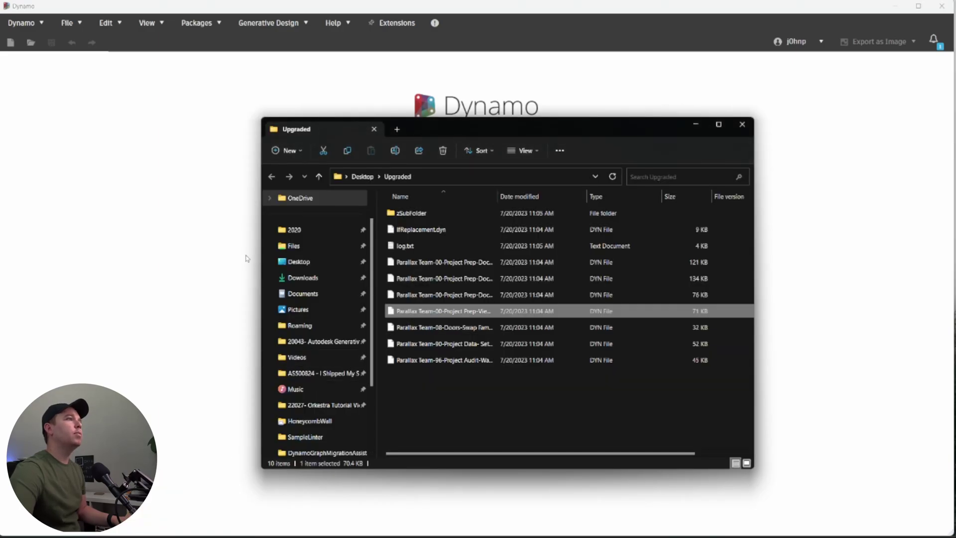
left_click_drag(246, 258, 246, 257)
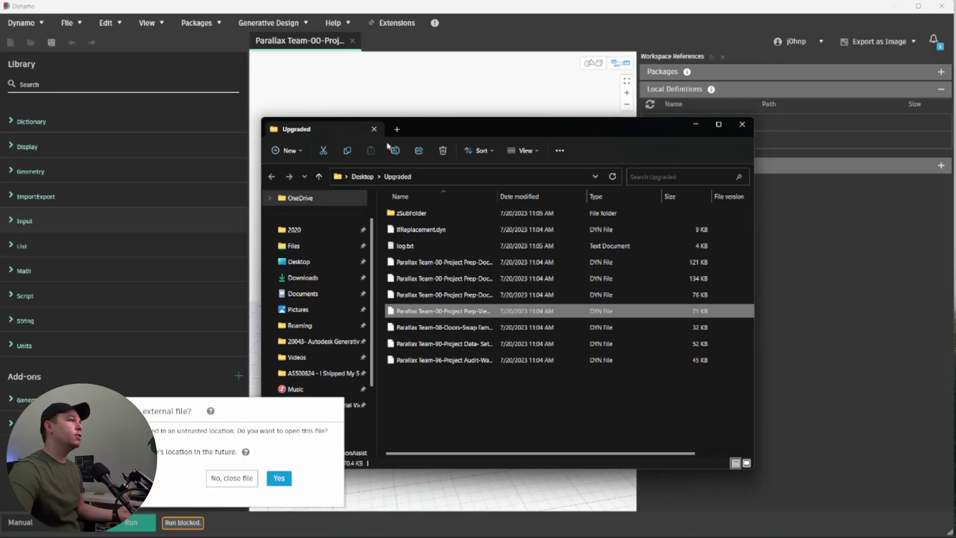
left_click(278, 480)
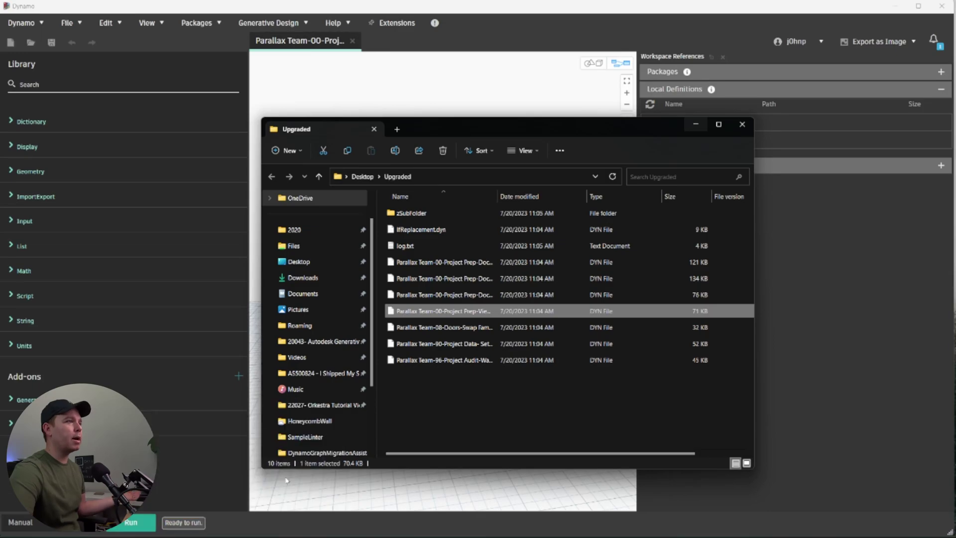
left_click(696, 124)
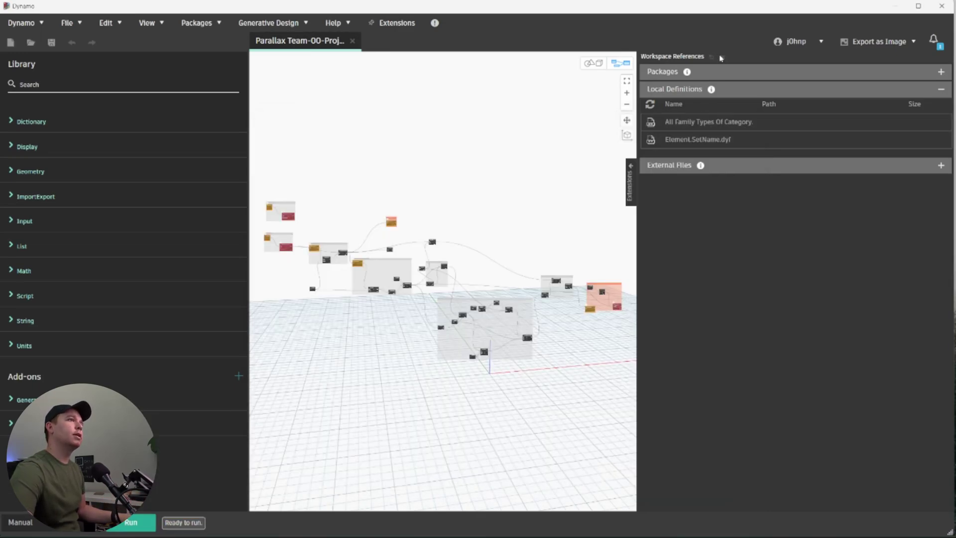
Step: Close the Workspace References panel and zoom and pan to inspect the whole upgraded graph
left_click(721, 56)
scroll(470, 209, "down", 3)
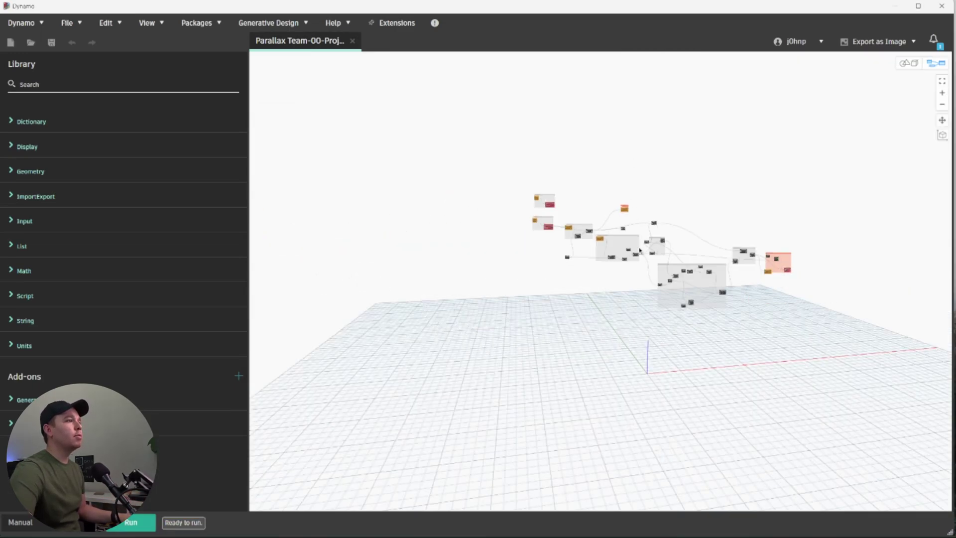
scroll(640, 254, "up", 6)
scroll(666, 256, "right", 5)
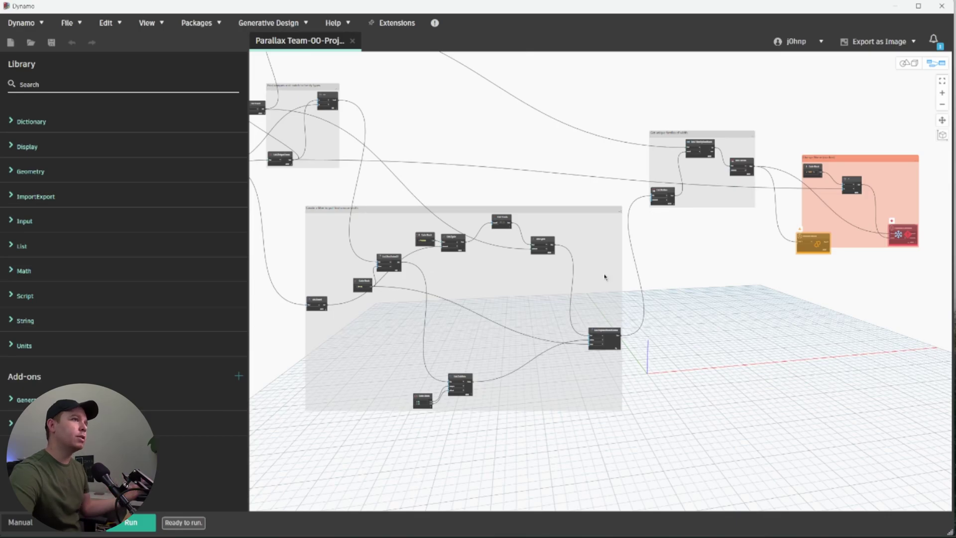
scroll(605, 277, "down", 5)
scroll(429, 134, "left", 3)
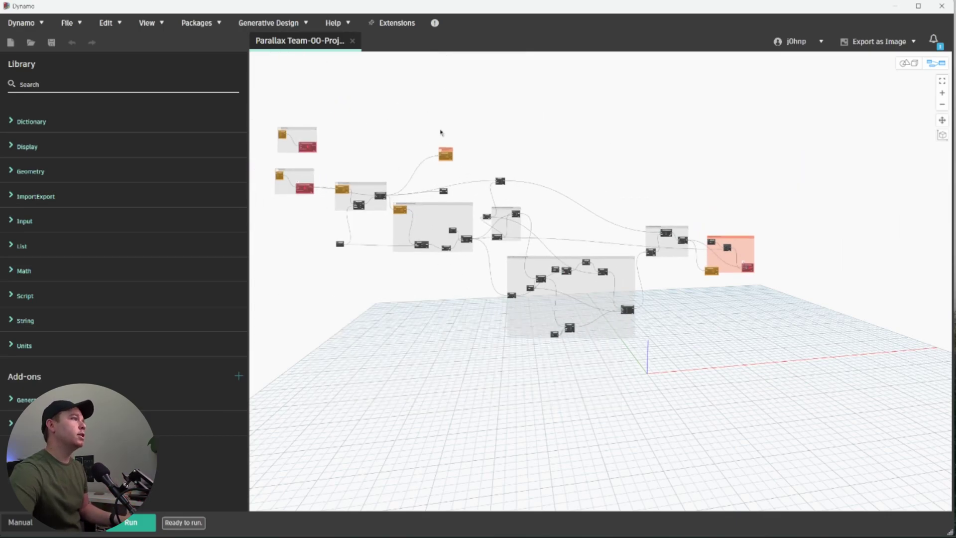
scroll(438, 139, "up", 5)
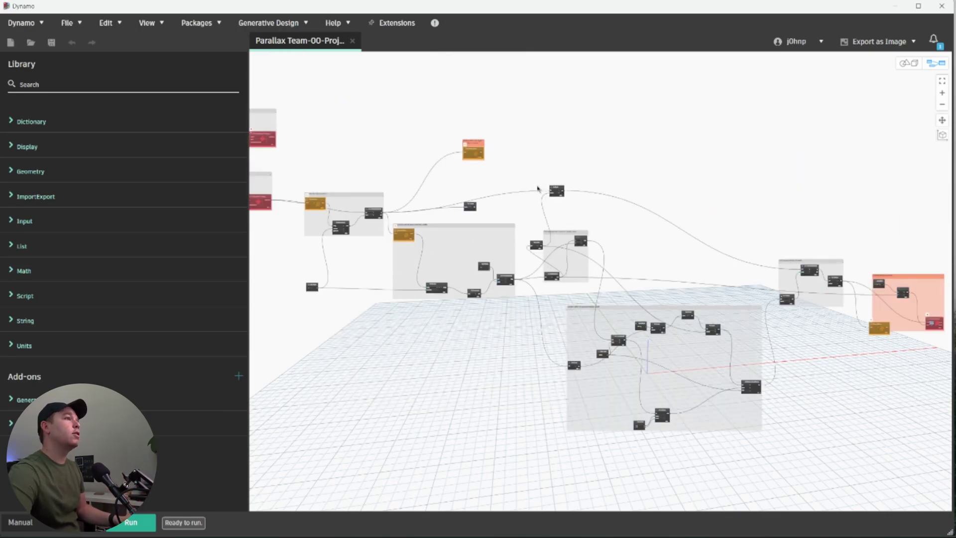
middle_click_drag(427, 193, 636, 196)
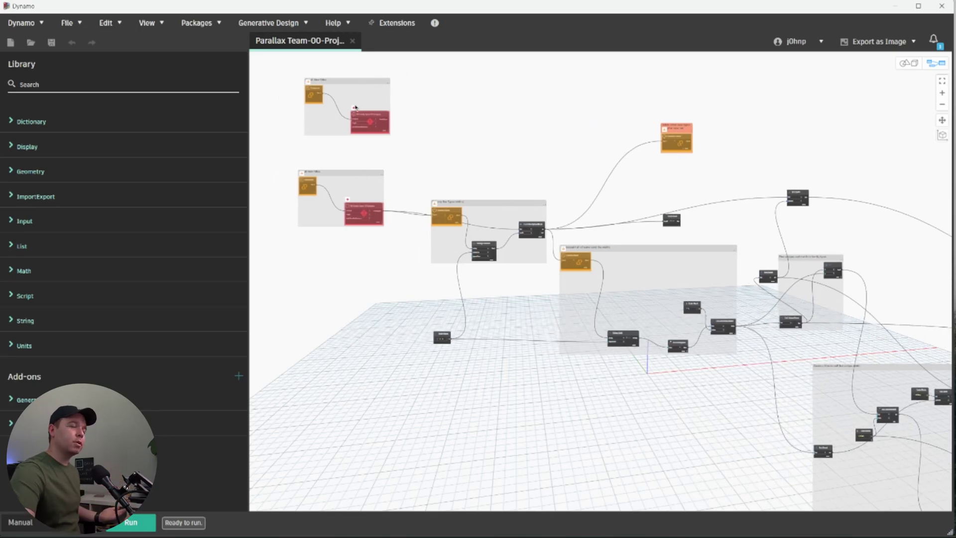
scroll(386, 158, "up", 2)
middle_click_drag(590, 286, 465, 256)
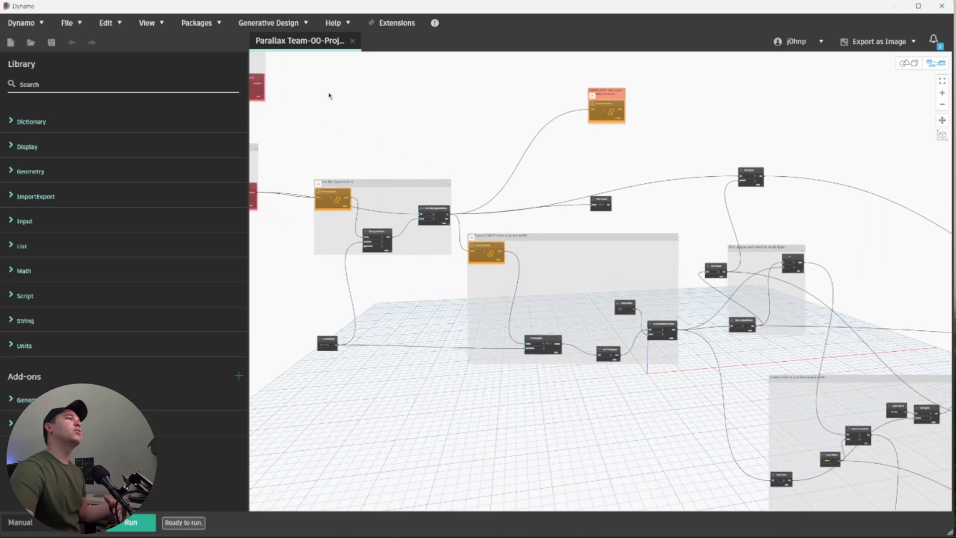
scroll(311, 137, "down", 6)
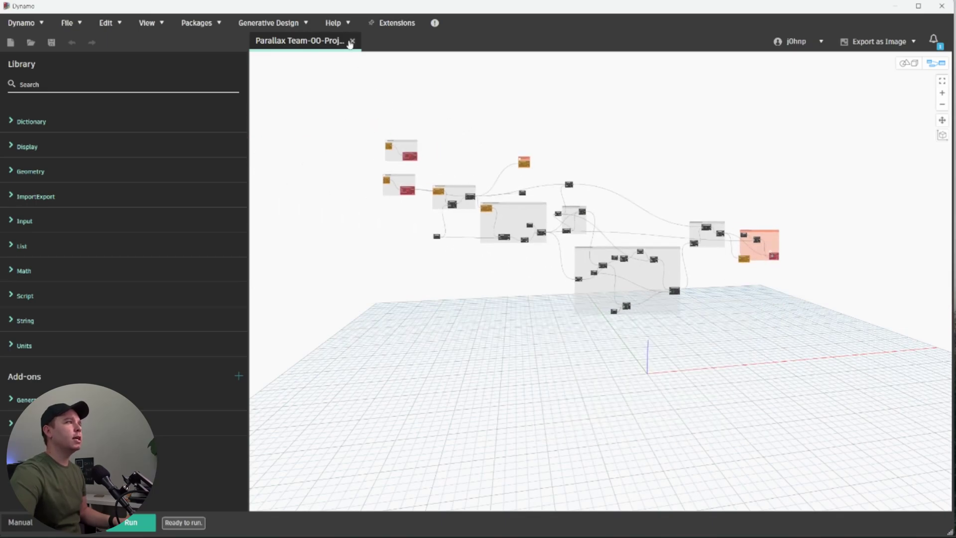
Step: Close the upgraded graph and open the original Full Plan Series .dyn from Desktop\DynamoGraphUpdaterTesting
left_click(352, 40)
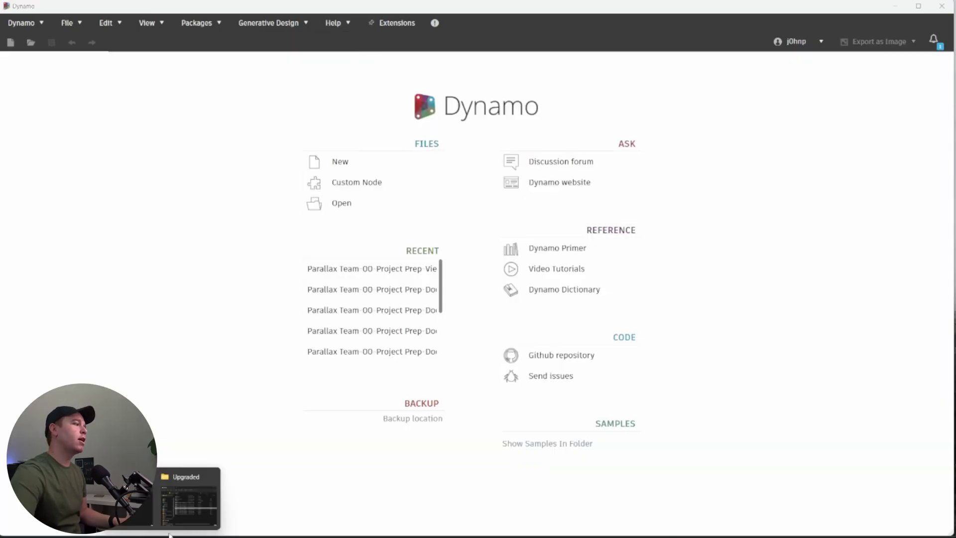
left_click(194, 503)
left_click(362, 176)
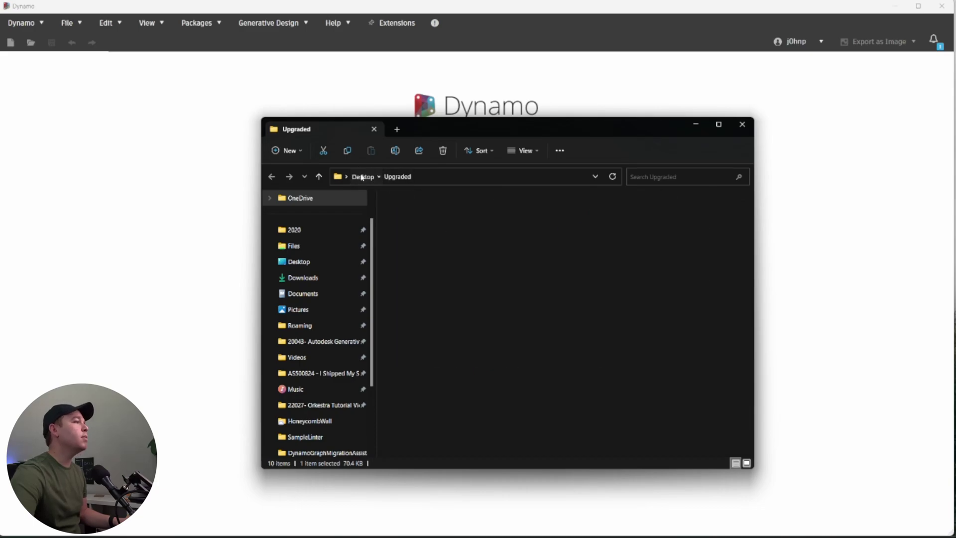
left_click(439, 246)
double_click(439, 246)
left_click(440, 246)
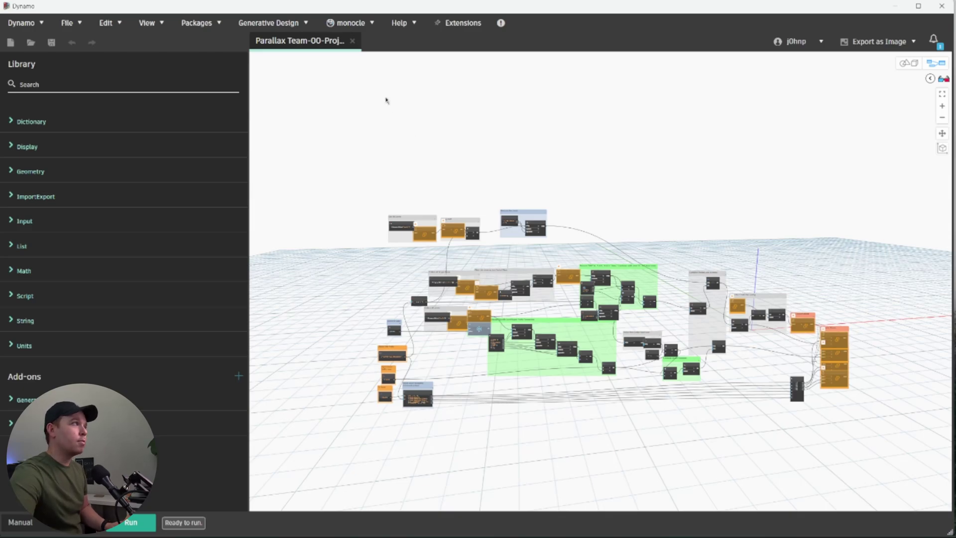
Step: Open Monocle's graph resizer and resize the 56 nodes at the default scale factors
left_click(364, 28)
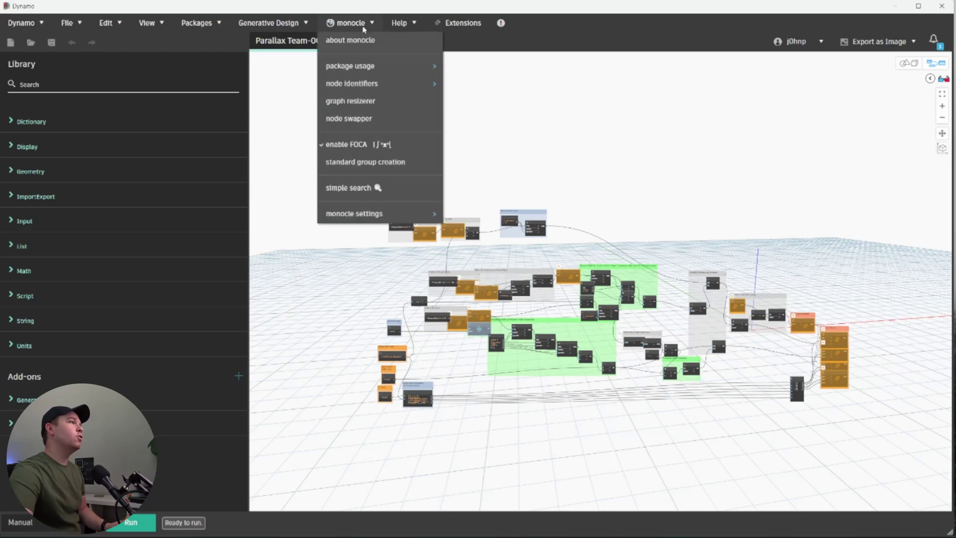
left_click(360, 101)
left_click_drag(479, 169, 311, 92)
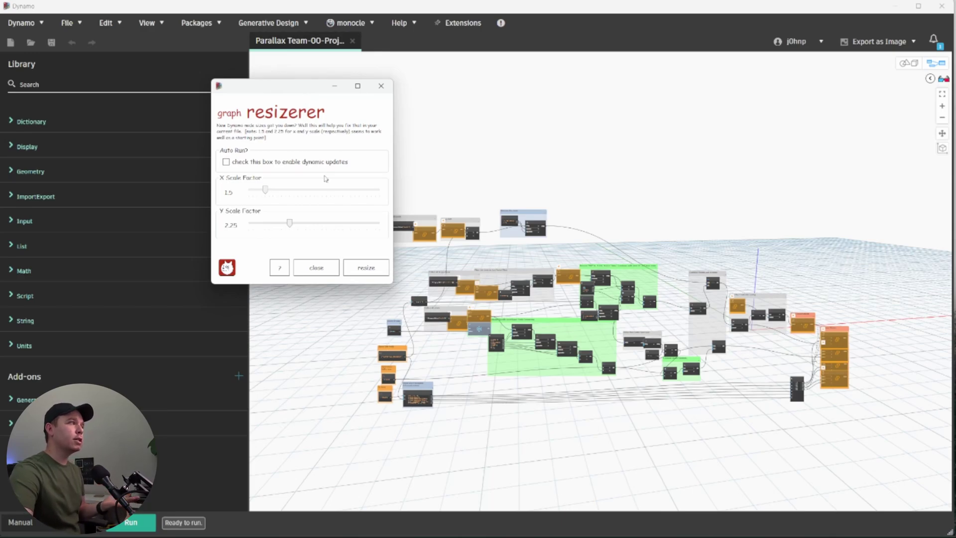
left_click(366, 268)
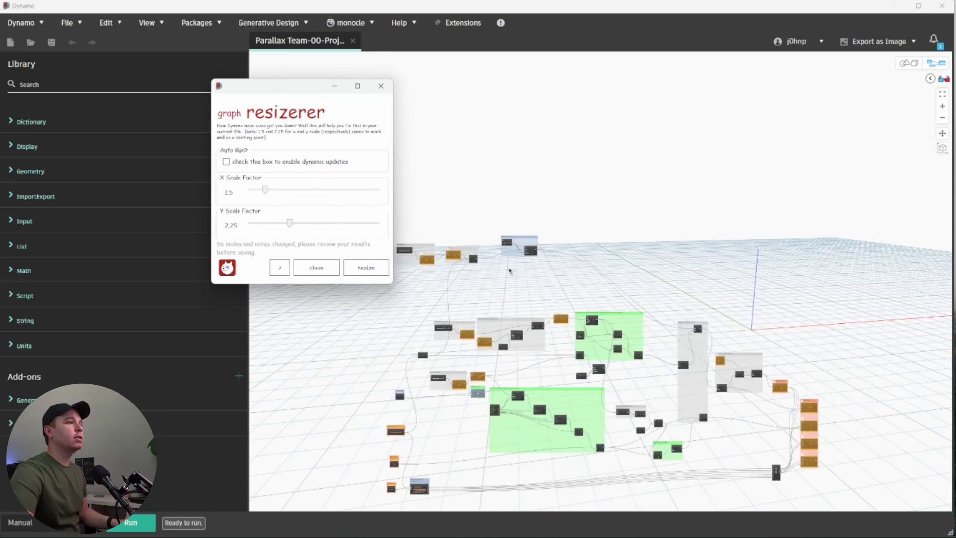
scroll(508, 269, "down", 2)
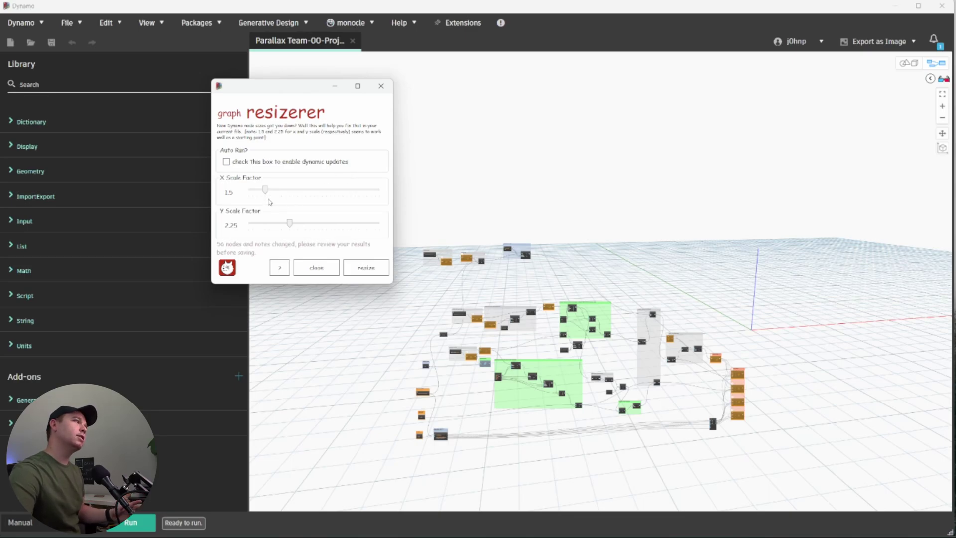
Step: Set both X and Y scale factors to 1, resize again, and close the resizer
left_click_drag(265, 190, 240, 195)
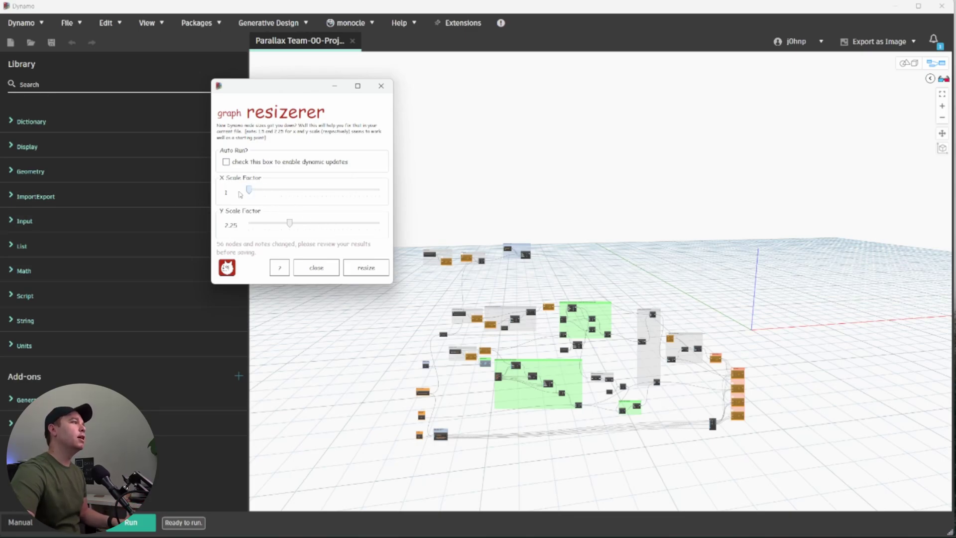
left_click_drag(288, 223, 247, 224)
left_click(366, 268)
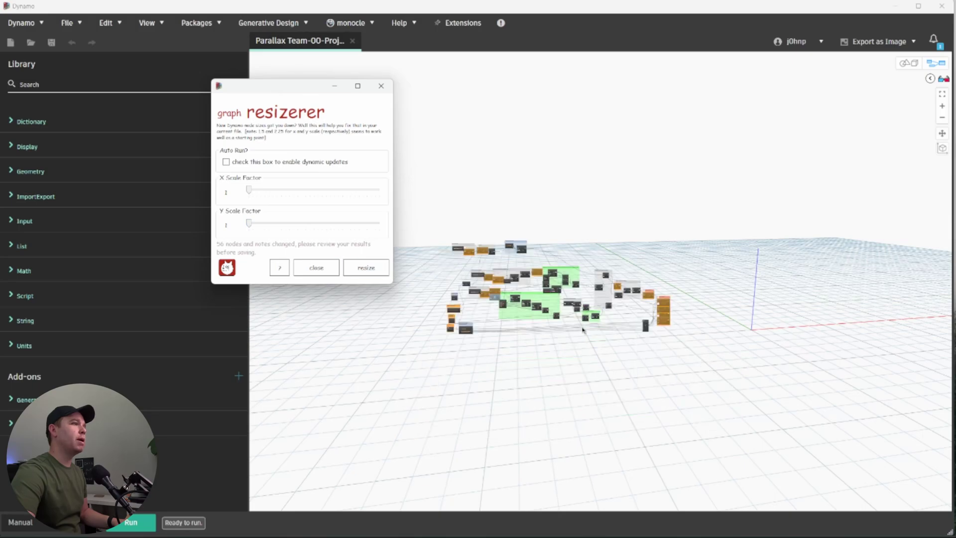
scroll(528, 309, "up", 2)
scroll(527, 309, "up", 1)
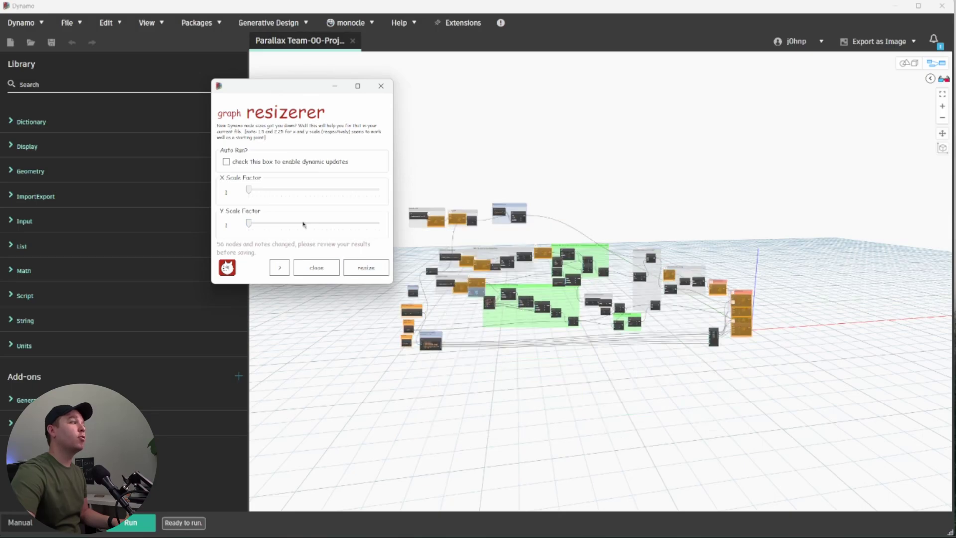
left_click(315, 268)
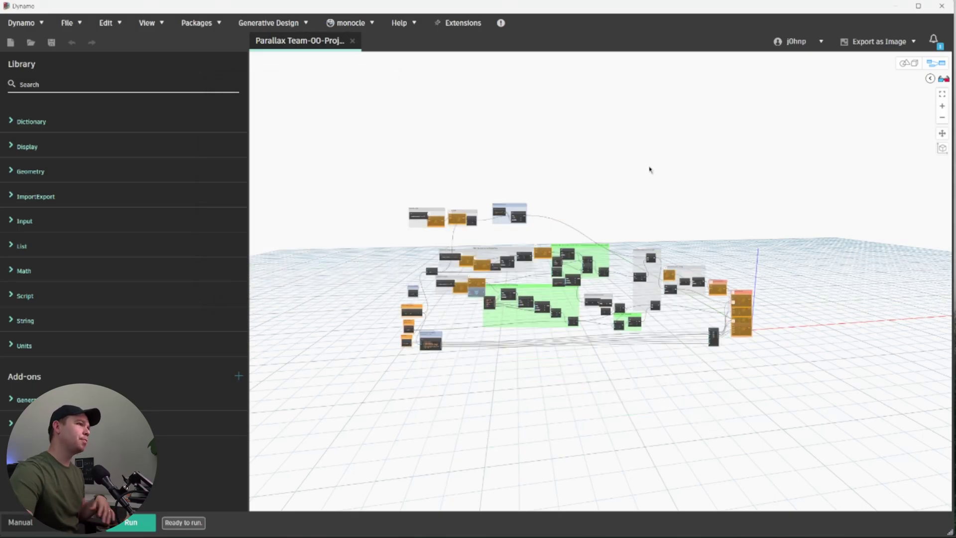